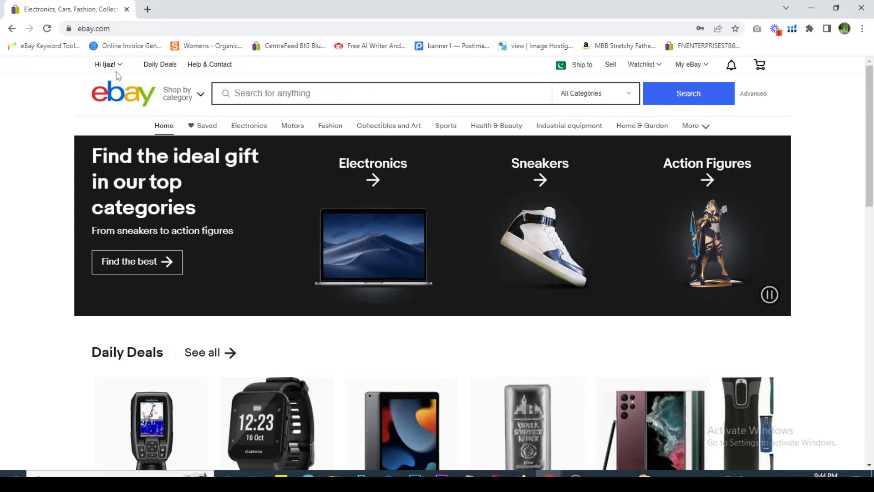
# Step: Open the eBay site in a new private browsing window
pyautogui.moveTo(120, 67)
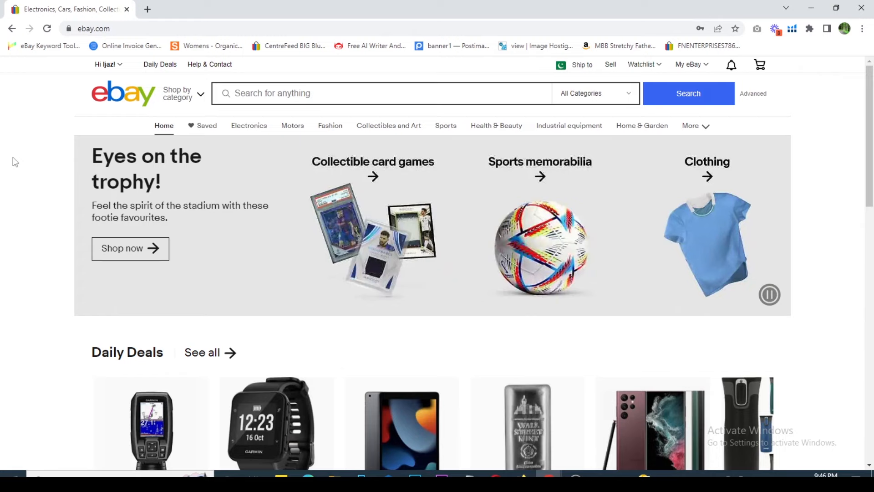
pyautogui.hotkey('ctrl', 'shift', 'n')
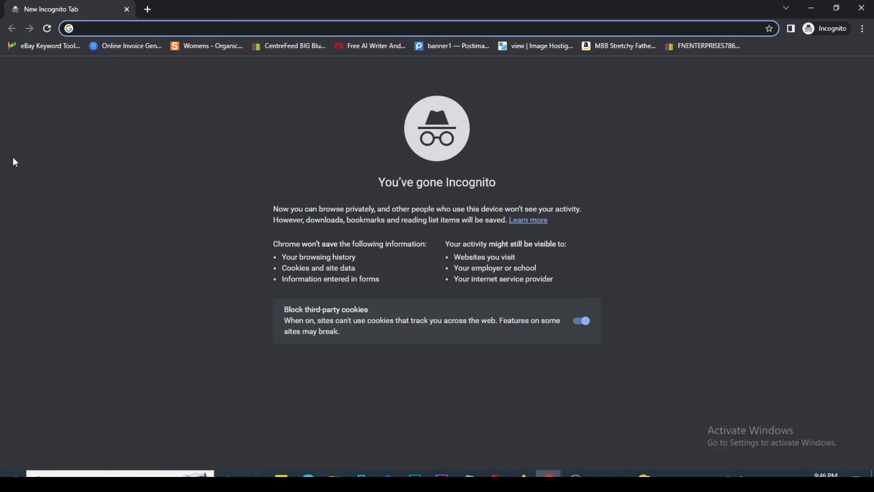
pyautogui.write('https://www.ebay.com/')
pyautogui.press('Return')
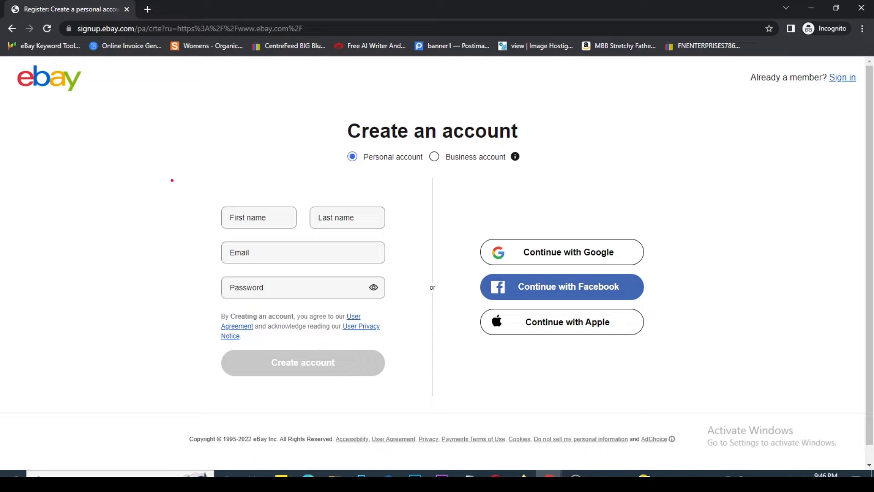
pyautogui.moveTo(168, 175); pyautogui.dragTo(247, 208)
pyautogui.moveTo(315, 189); pyautogui.dragTo(377, 225)
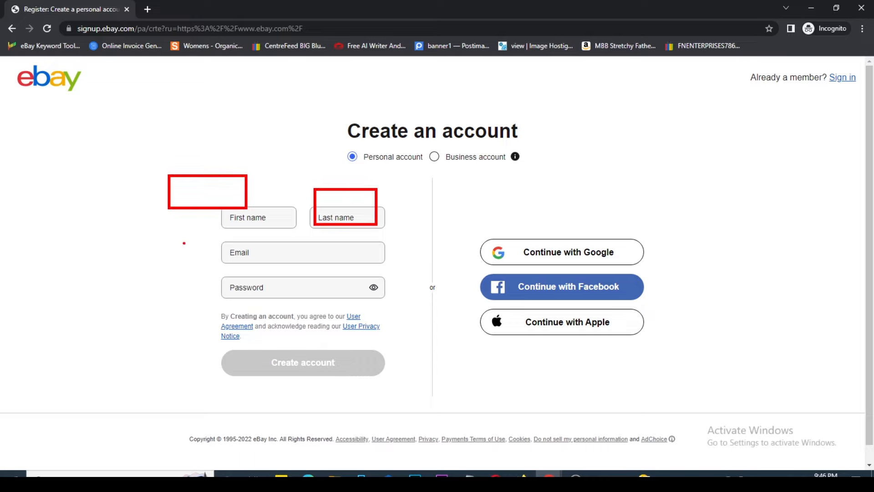
pyautogui.moveTo(178, 240); pyautogui.dragTo(384, 320)
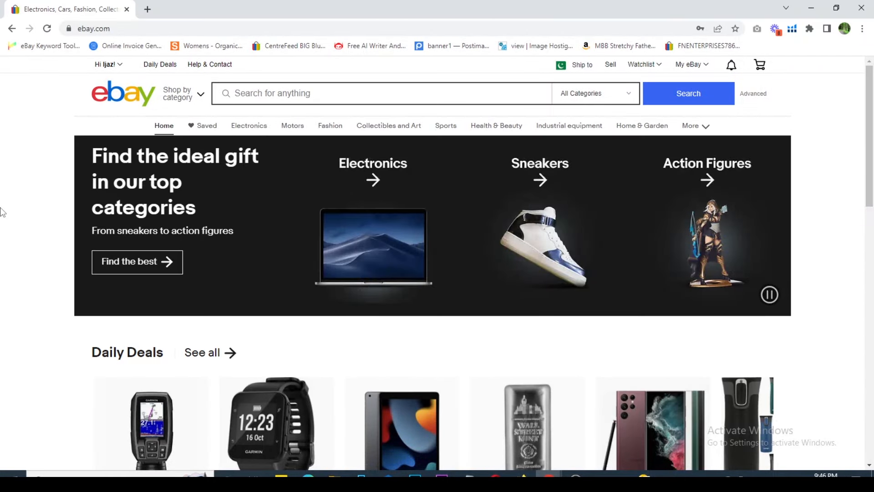
# Step: Go to My eBay Selling and submit the contact info form with Pakistan as country
pyautogui.moveTo(118, 67)
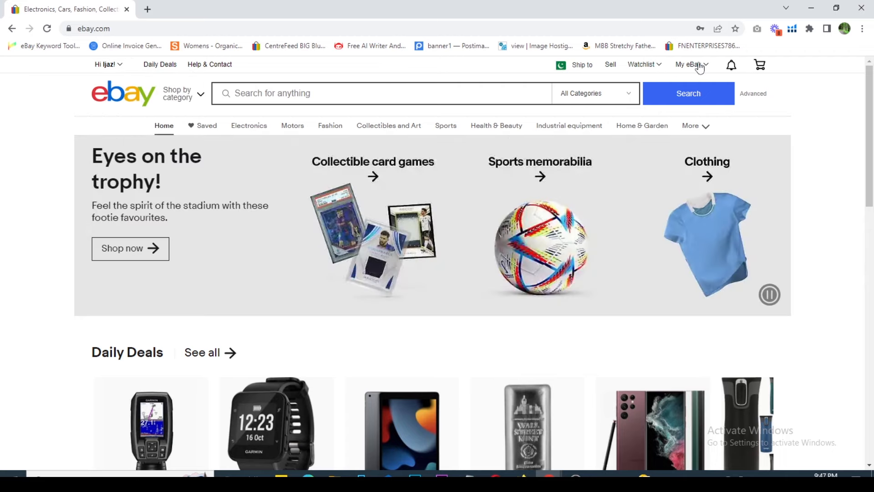
pyautogui.moveTo(702, 68)
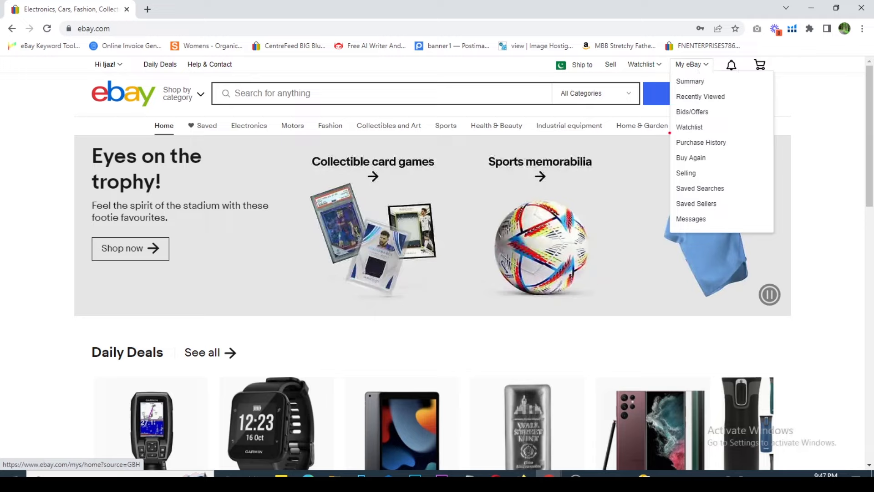
pyautogui.moveTo(651, 149); pyautogui.dragTo(743, 193)
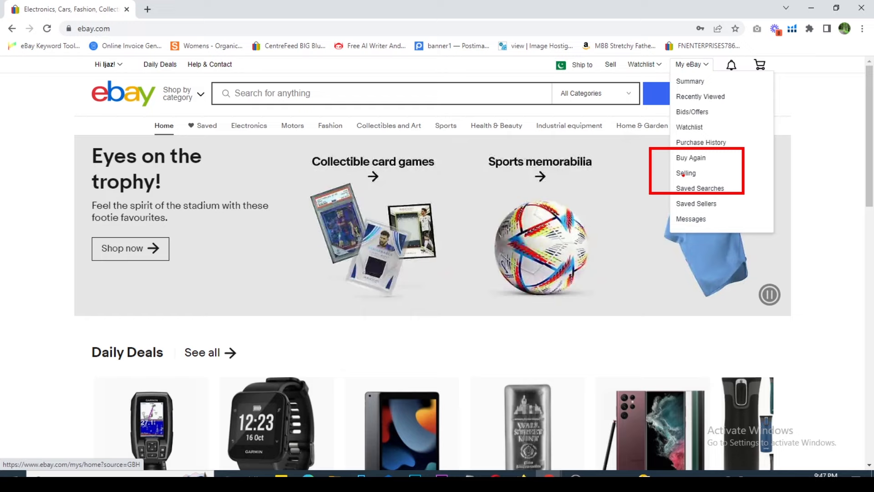
pyautogui.click(684, 175)
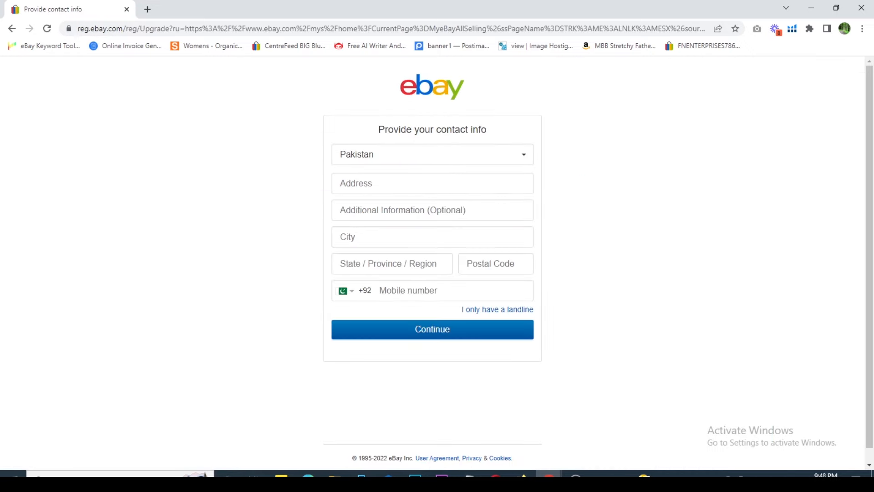
pyautogui.moveTo(288, 94)
pyautogui.mouseDown()
pyautogui.moveTo(524, 250)
pyautogui.moveTo(590, 326)
pyautogui.moveTo(599, 360)
pyautogui.mouseUp()
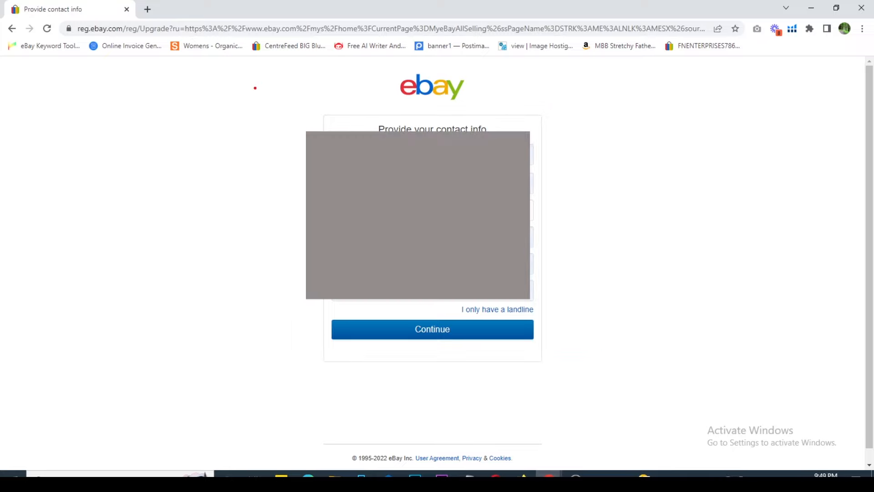
pyautogui.moveTo(255, 88); pyautogui.dragTo(695, 400)
pyautogui.press('Escape')
pyautogui.click(436, 329)
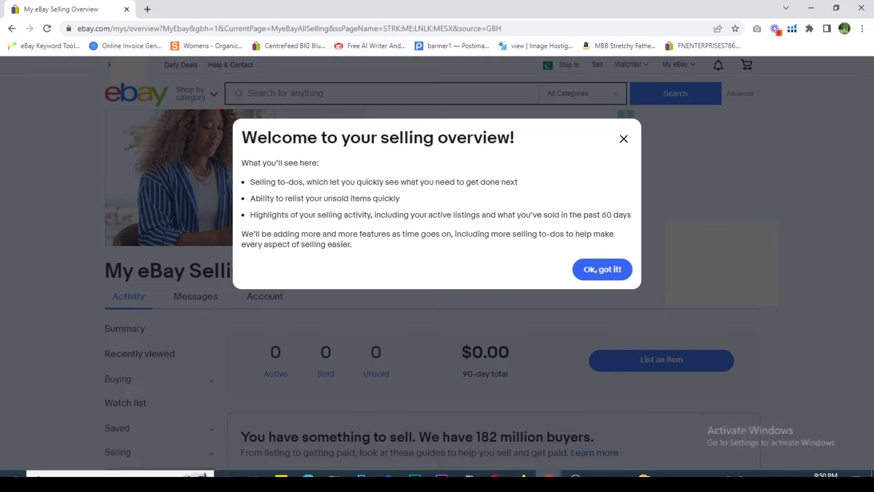
# Step: Mark up the welcome message and the Selling Overview's zero active listings with on-screen annotations
pyautogui.moveTo(218, 108)
pyautogui.mouseDown()
pyautogui.moveTo(546, 283)
pyautogui.moveTo(669, 311)
pyautogui.moveTo(640, 298)
pyautogui.mouseUp()
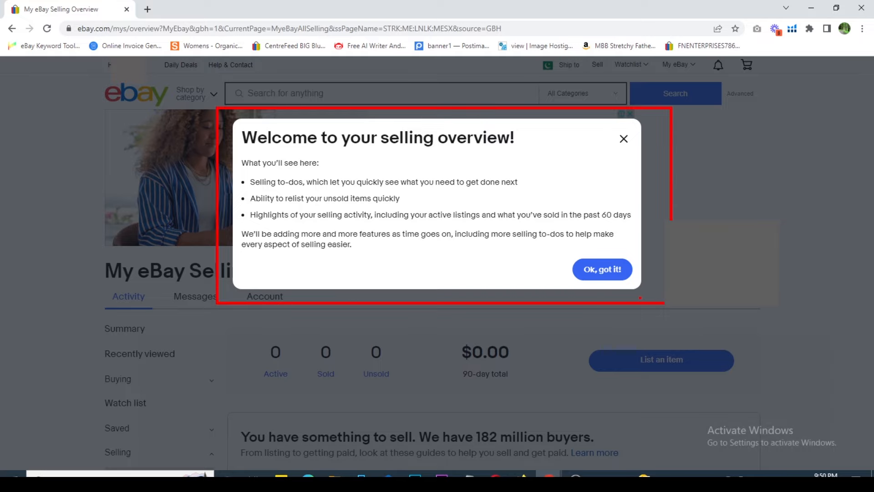
pyautogui.press('Escape')
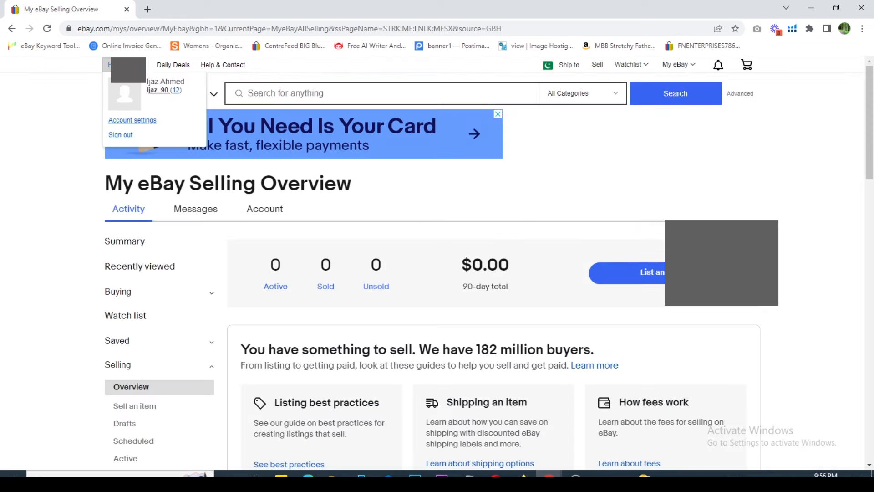
pyautogui.moveTo(82, 60); pyautogui.dragTo(214, 148)
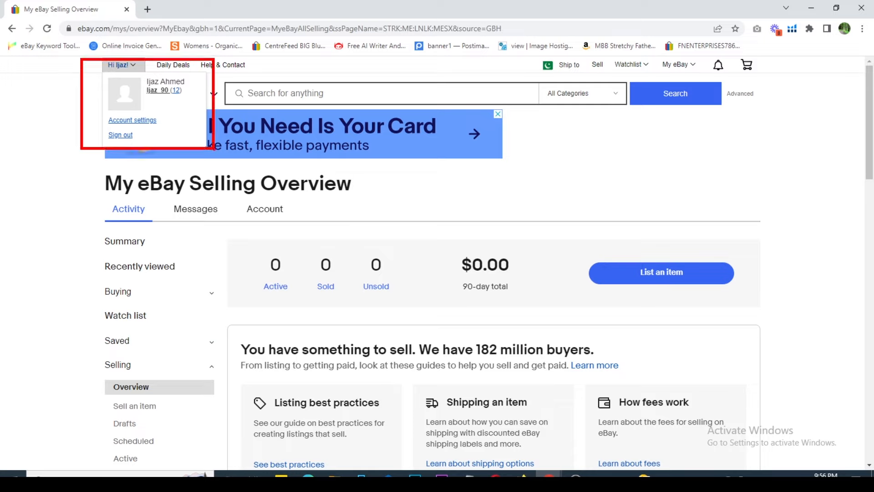
pyautogui.moveTo(182, 146)
pyautogui.mouseDown()
pyautogui.moveTo(180, 101)
pyautogui.moveTo(196, 111)
pyautogui.mouseUp()
pyautogui.moveTo(624, 146); pyautogui.dragTo(610, 181)
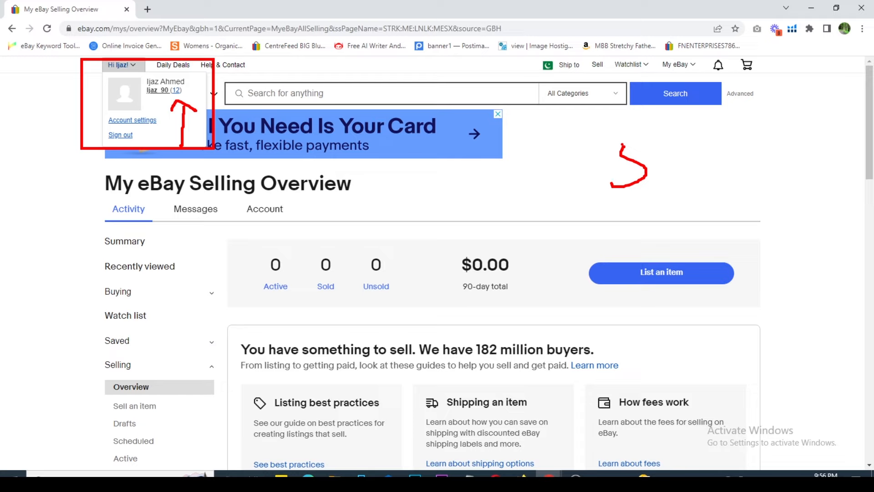
pyautogui.moveTo(622, 145)
pyautogui.mouseDown()
pyautogui.moveTo(662, 132)
pyautogui.moveTo(650, 274)
pyautogui.moveTo(639, 130)
pyautogui.moveTo(670, 126)
pyautogui.mouseUp()
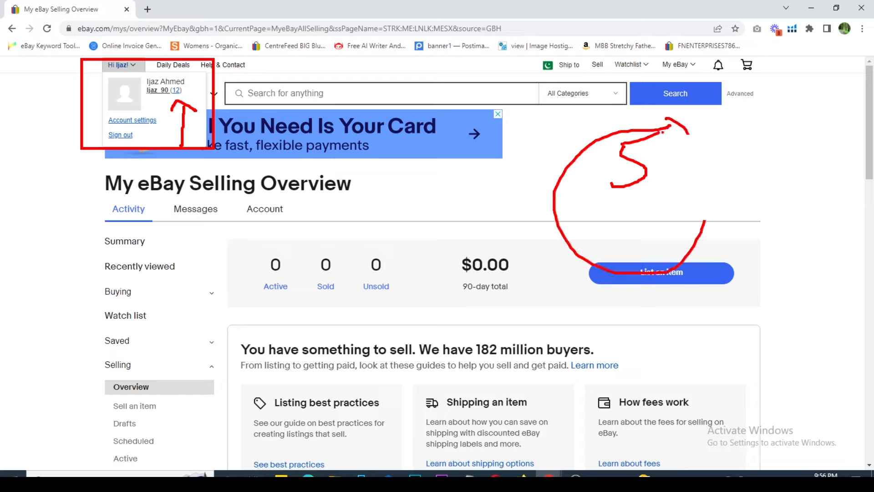
pyautogui.moveTo(623, 179)
pyautogui.mouseDown()
pyautogui.moveTo(342, 34)
pyautogui.moveTo(291, 41)
pyautogui.moveTo(268, 64)
pyautogui.mouseUp()
pyautogui.moveTo(268, 64); pyautogui.dragTo(322, 73)
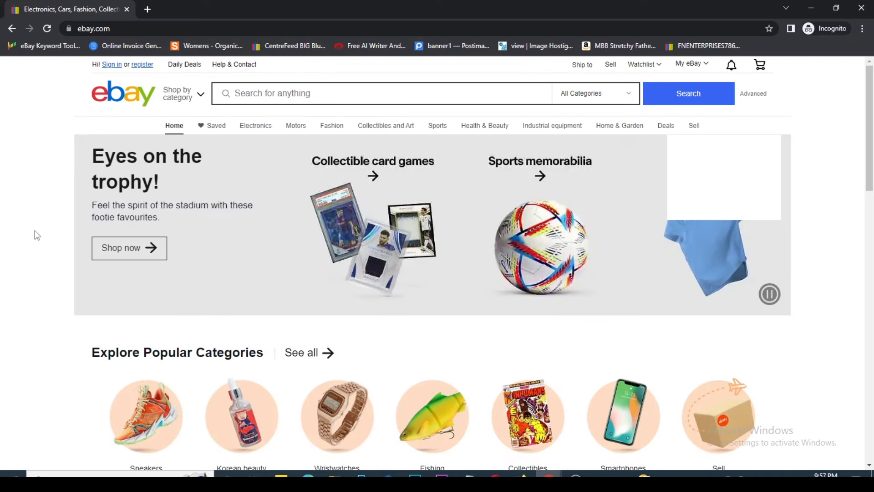
# Step: Search eBay for 'pin'
pyautogui.click(281, 94)
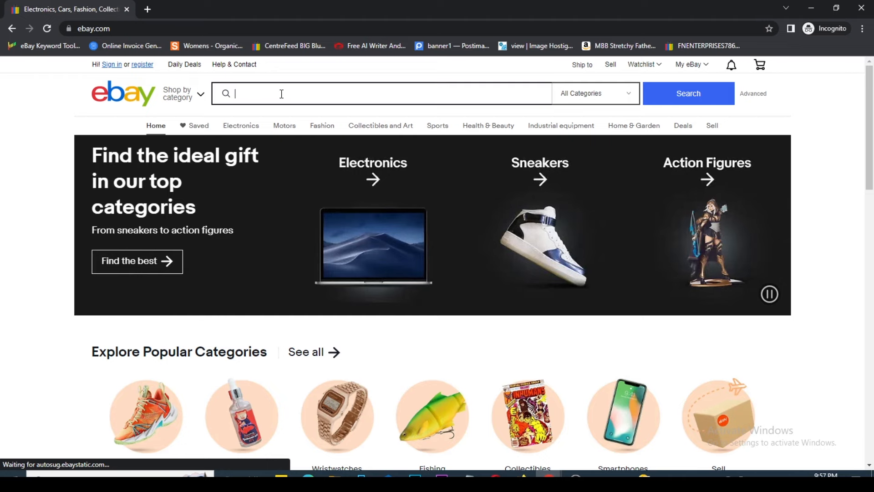
pyautogui.write('pin')
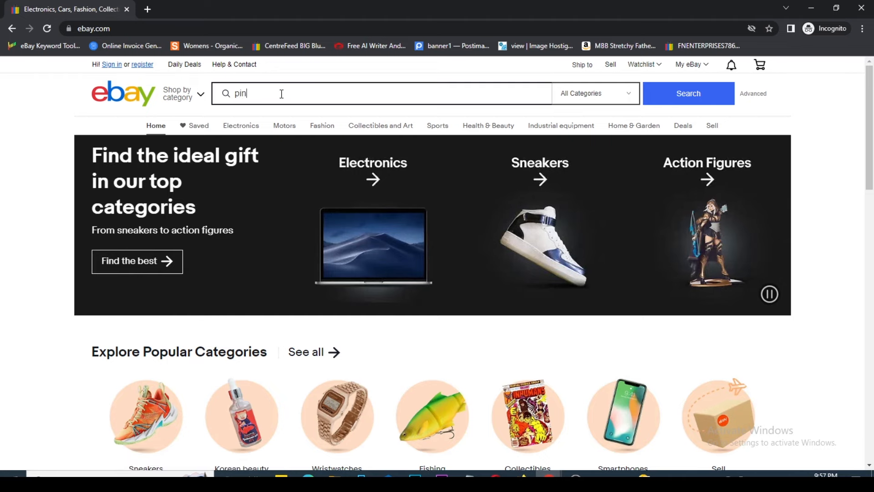
pyautogui.press('Return')
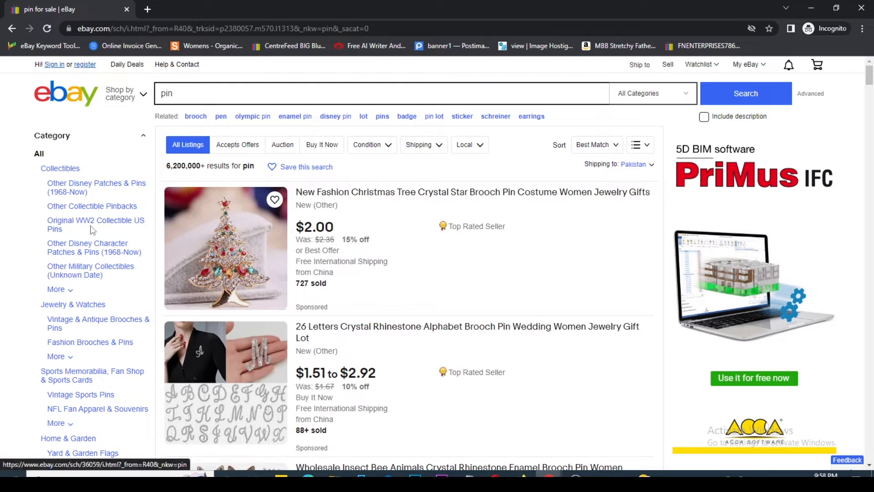
# Step: Filter the pin results to a $0.20 to $0.40 price range
pyautogui.scroll(-19, 93, 230)
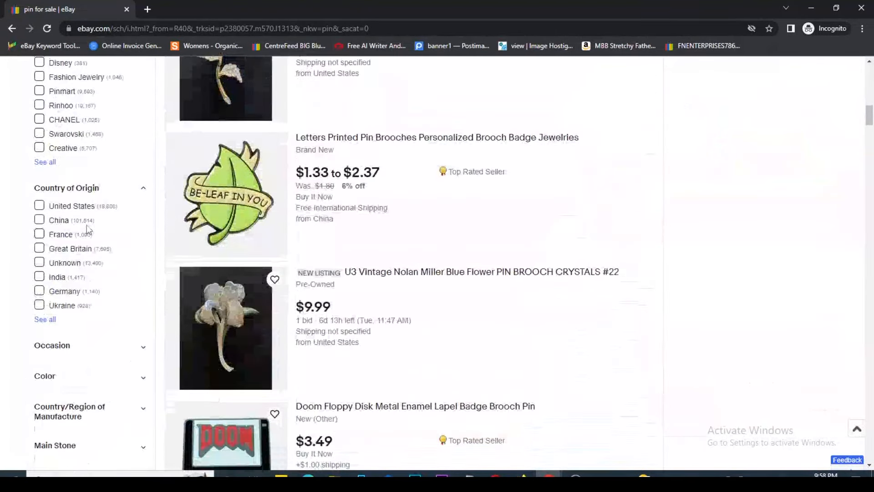
pyautogui.scroll(-10, 87, 229)
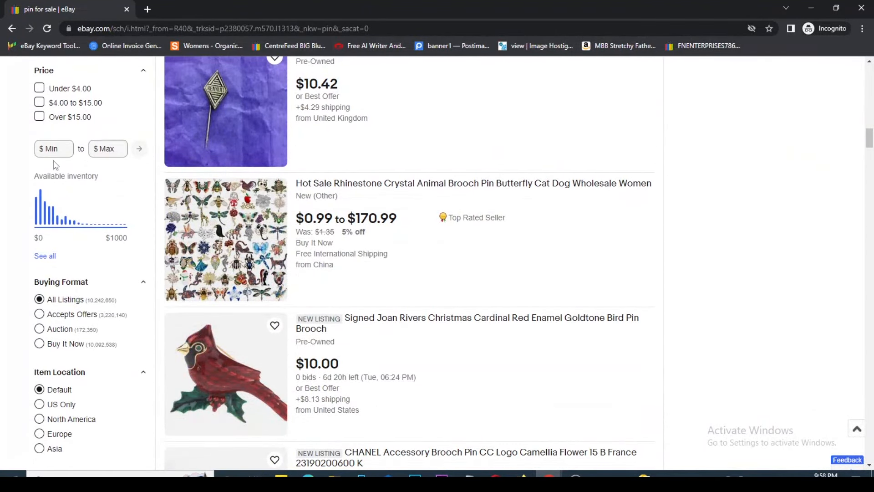
pyautogui.click(50, 153)
pyautogui.write('0.2')
pyautogui.click(109, 146)
pyautogui.write('0.4')
pyautogui.click(138, 149)
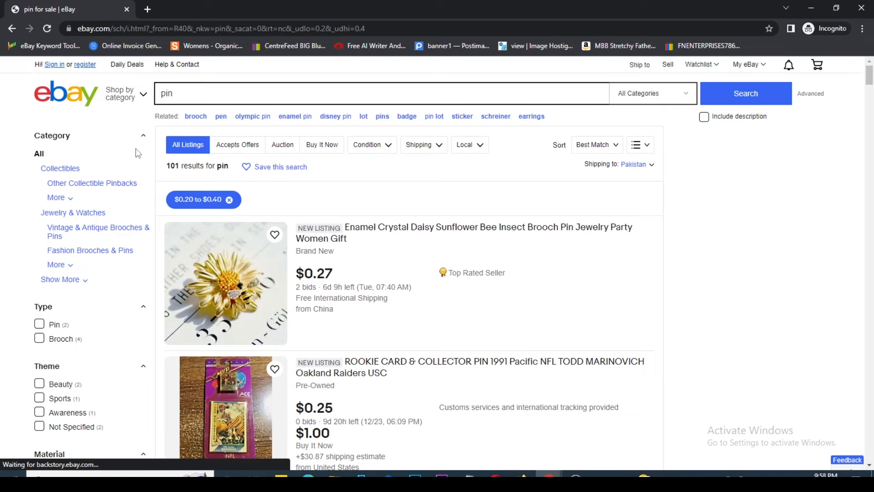
pyautogui.scroll(-1, 629, 293)
pyautogui.scroll(-1, 629, 293)
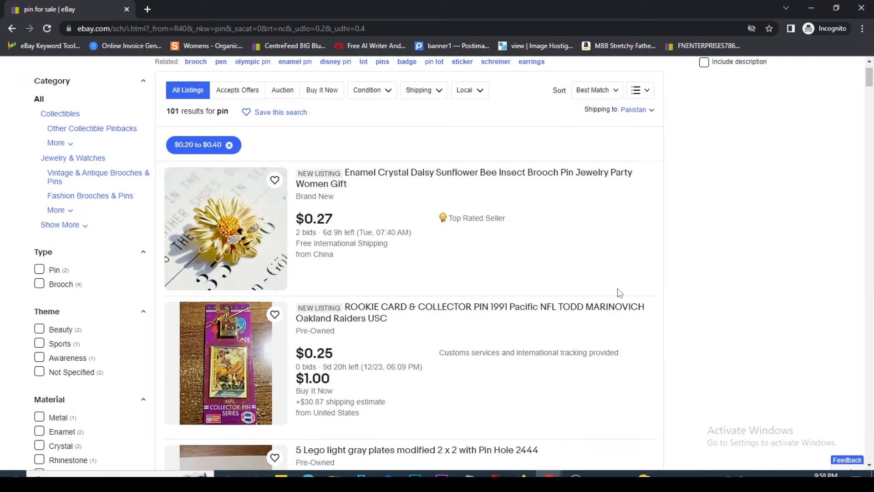
pyautogui.moveTo(282, 162); pyautogui.dragTo(402, 270)
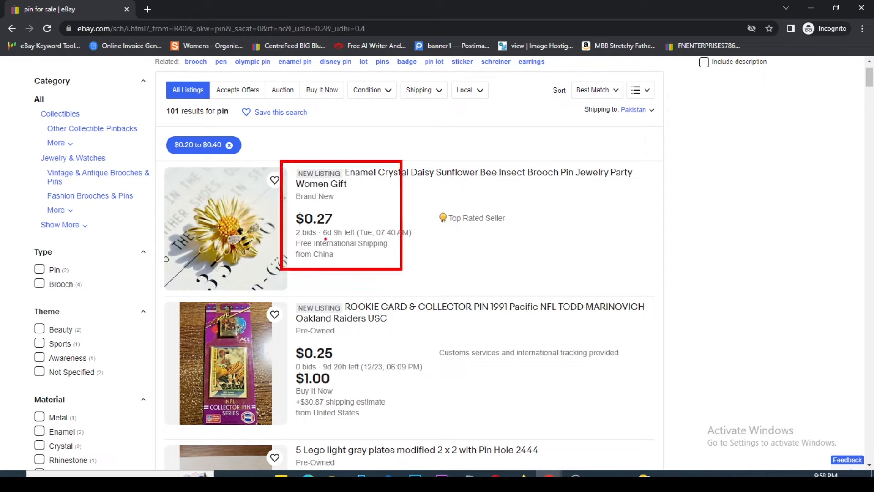
pyautogui.scroll(-3, 331, 250)
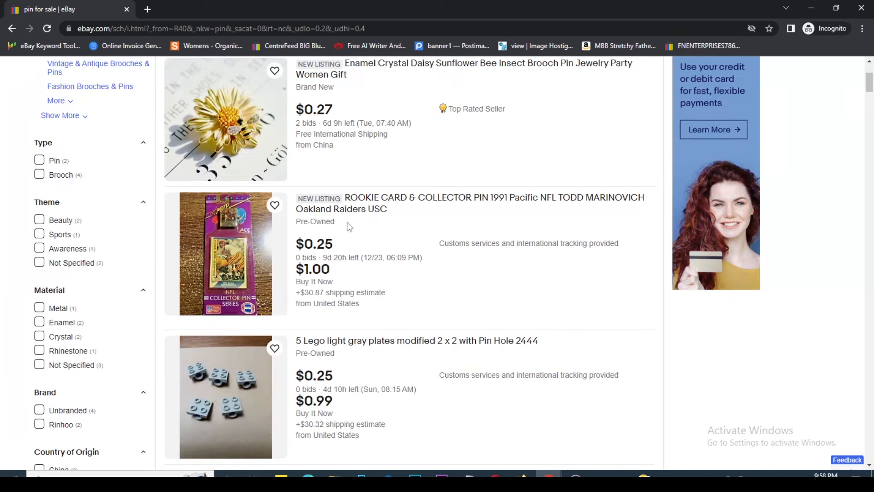
pyautogui.moveTo(431, 90)
pyautogui.mouseDown()
pyautogui.moveTo(526, 137)
pyautogui.moveTo(506, 126)
pyautogui.moveTo(534, 110)
pyautogui.moveTo(536, 192)
pyautogui.moveTo(520, 195)
pyautogui.moveTo(522, 216)
pyautogui.mouseUp()
pyautogui.scroll(-1, 321, 214)
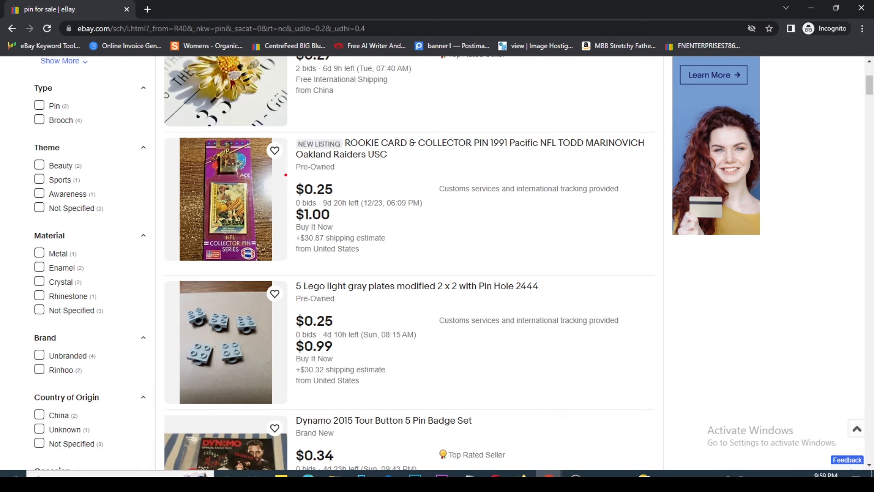
pyautogui.moveTo(283, 171); pyautogui.dragTo(352, 197)
pyautogui.scroll(-2, 299, 219)
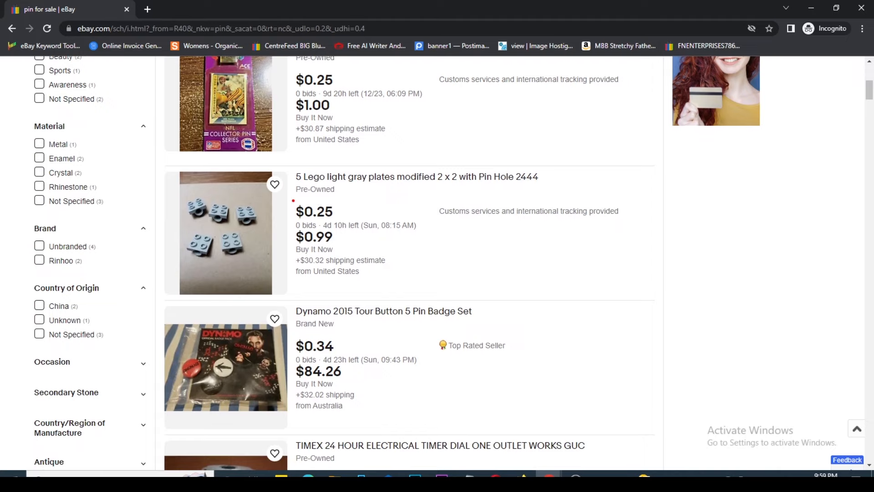
pyautogui.moveTo(287, 191); pyautogui.dragTo(352, 224)
pyautogui.scroll(-6, 351, 224)
pyautogui.scroll(-10, 325, 242)
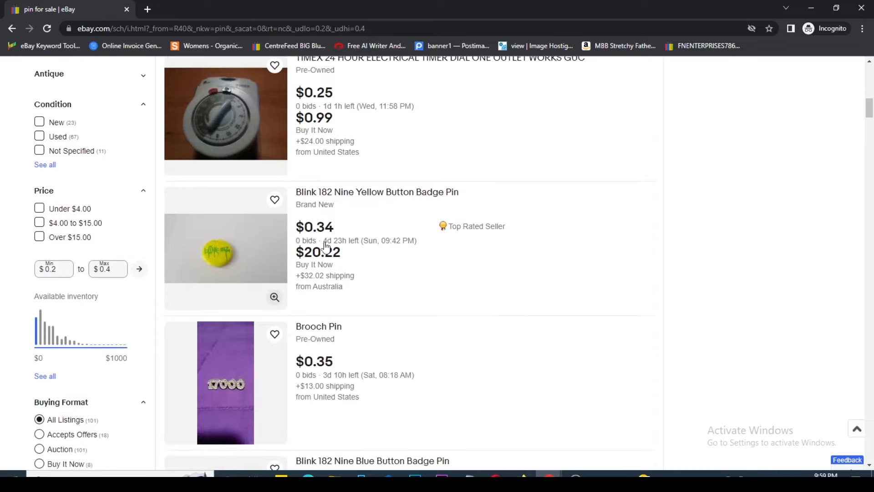
pyautogui.scroll(-4, 331, 224)
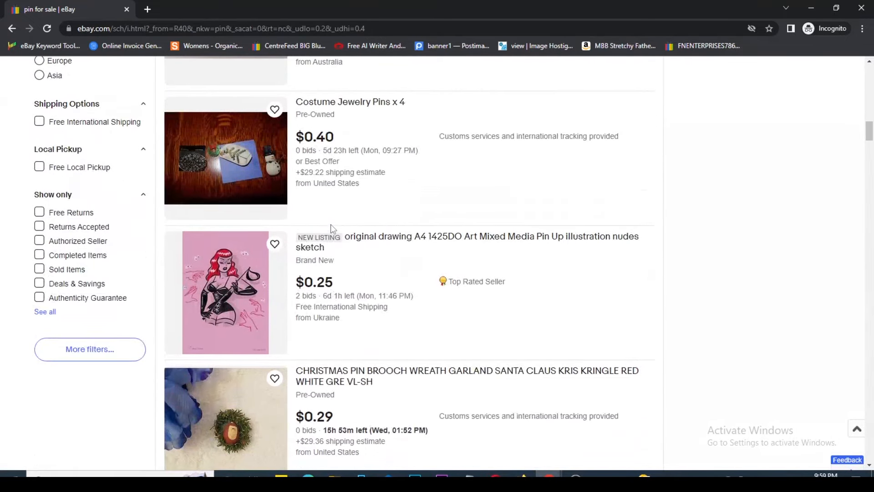
pyautogui.scroll(-4, 329, 237)
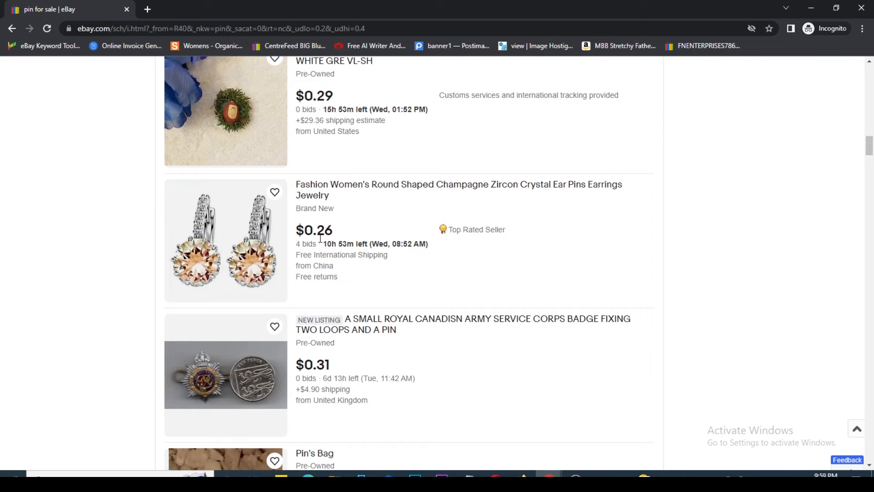
pyautogui.scroll(-4, 413, 287)
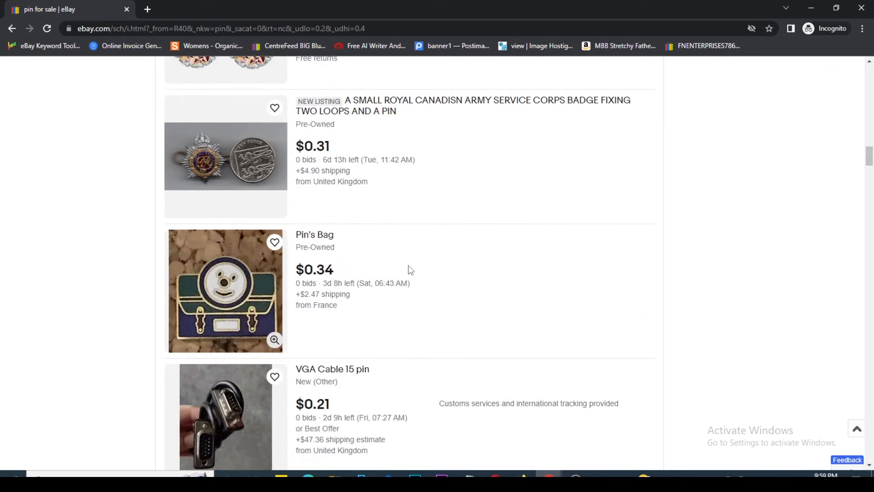
pyautogui.scroll(1, 409, 271)
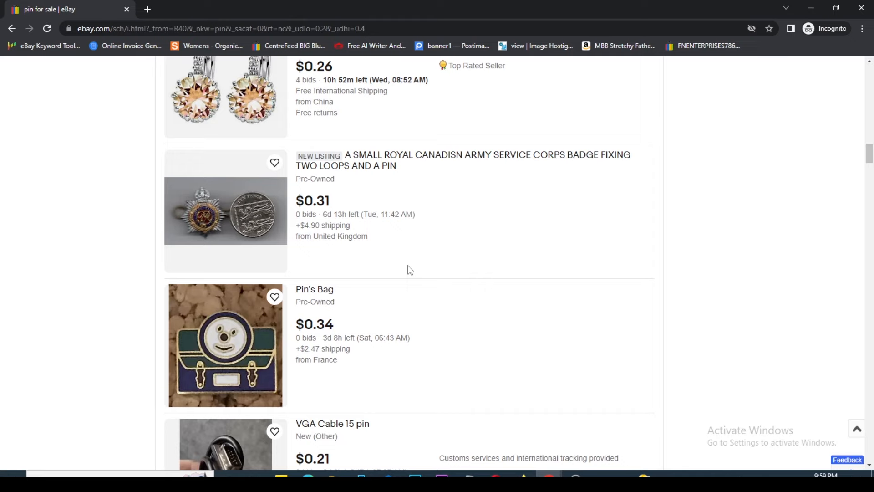
pyautogui.scroll(1, 408, 270)
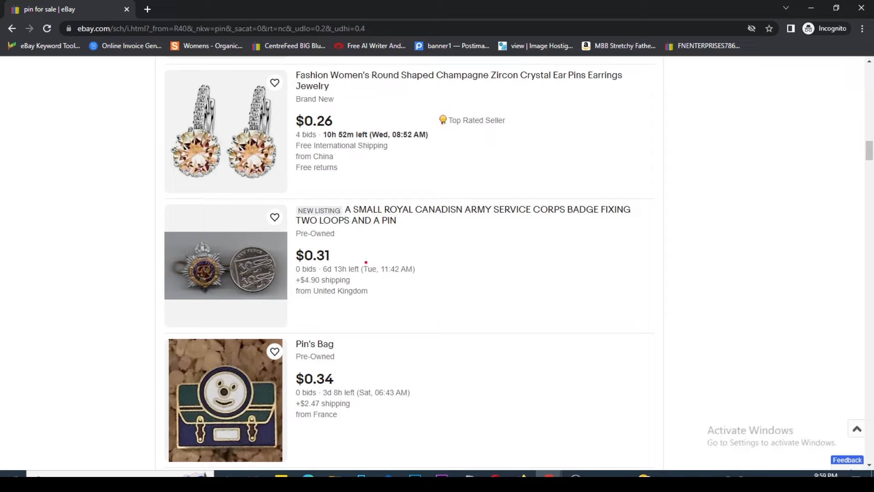
pyautogui.moveTo(366, 263)
pyautogui.mouseDown()
pyautogui.moveTo(426, 153)
pyautogui.moveTo(428, 162)
pyautogui.mouseUp()
pyautogui.moveTo(366, 283)
pyautogui.mouseDown()
pyautogui.moveTo(498, 211)
pyautogui.moveTo(507, 166)
pyautogui.moveTo(521, 168)
pyautogui.mouseUp()
pyautogui.moveTo(637, 145)
pyautogui.mouseDown()
pyautogui.moveTo(660, 134)
pyautogui.moveTo(679, 158)
pyautogui.mouseUp()
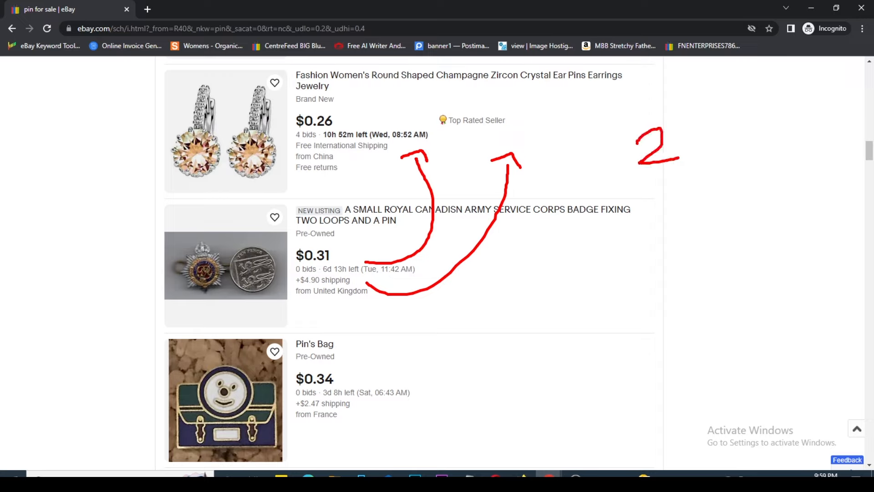
pyautogui.moveTo(691, 128)
pyautogui.mouseDown()
pyautogui.moveTo(601, 138)
pyautogui.moveTo(694, 137)
pyautogui.moveTo(697, 129)
pyautogui.mouseUp()
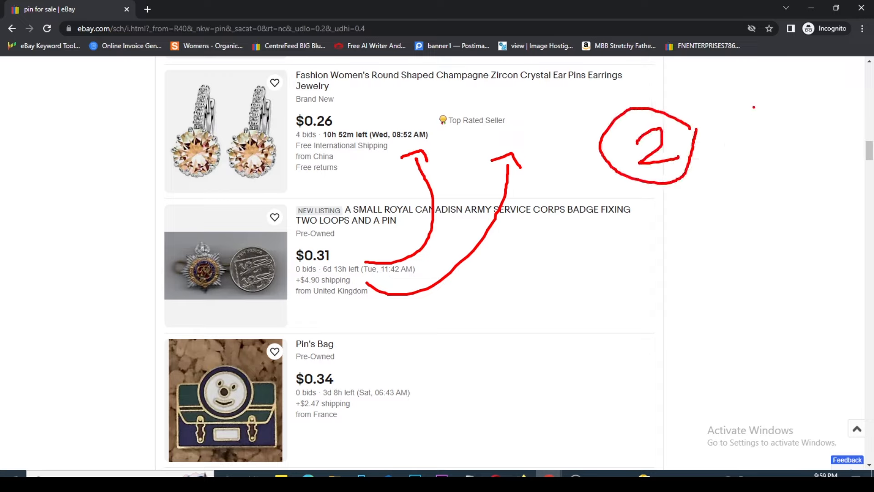
pyautogui.moveTo(757, 84)
pyautogui.mouseDown()
pyautogui.moveTo(760, 103)
pyautogui.moveTo(788, 89)
pyautogui.moveTo(797, 134)
pyautogui.moveTo(786, 138)
pyautogui.mouseUp()
# Step: Circle the handwritten 1 and tick the rookie card's $0.25 price, then clear the annotations
pyautogui.moveTo(764, 109)
pyautogui.mouseDown()
pyautogui.moveTo(831, 139)
pyautogui.moveTo(778, 139)
pyautogui.mouseUp()
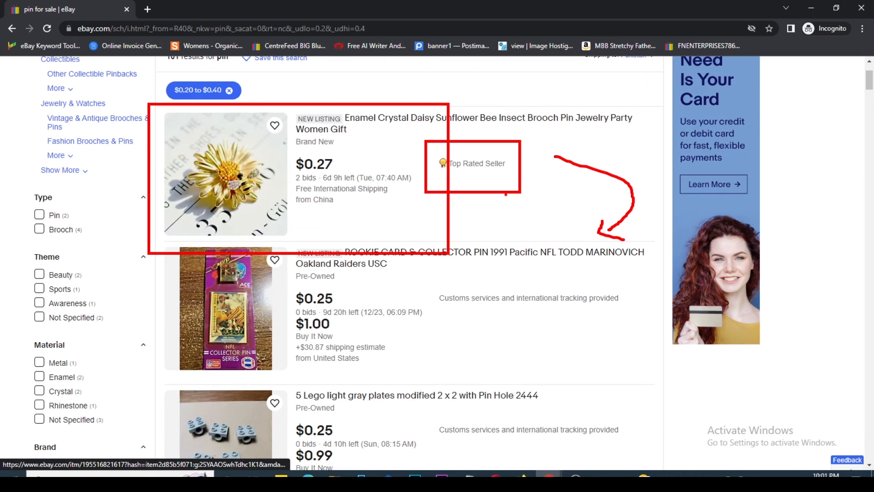
pyautogui.moveTo(287, 279)
pyautogui.mouseDown()
pyautogui.moveTo(350, 313)
pyautogui.moveTo(345, 304)
pyautogui.moveTo(399, 276)
pyautogui.mouseUp()
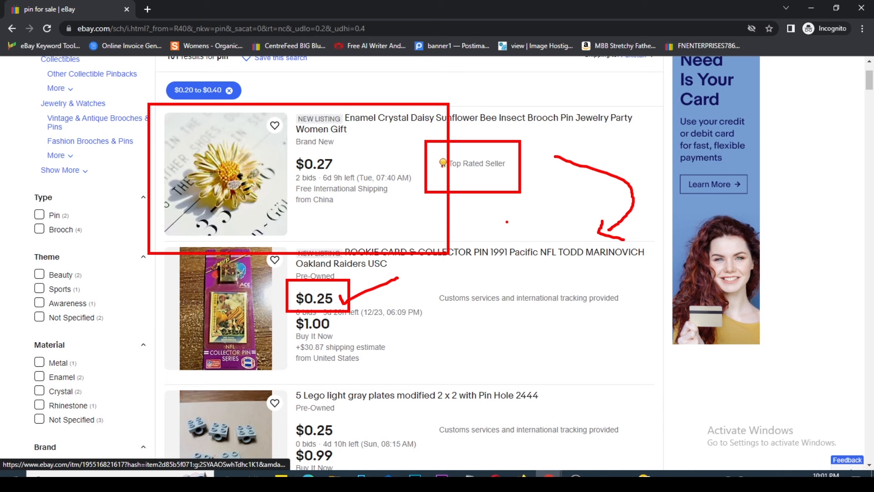
pyautogui.press('Escape')
pyautogui.scroll(3, 293, 258)
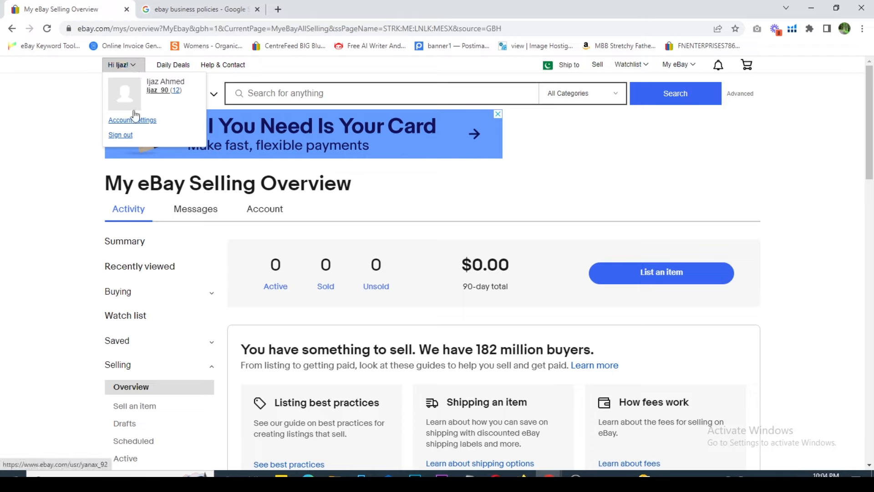
# Step: Open the 'Business policies - eBay' result in a new tab, opt in and choose Get started
pyautogui.click(171, 6)
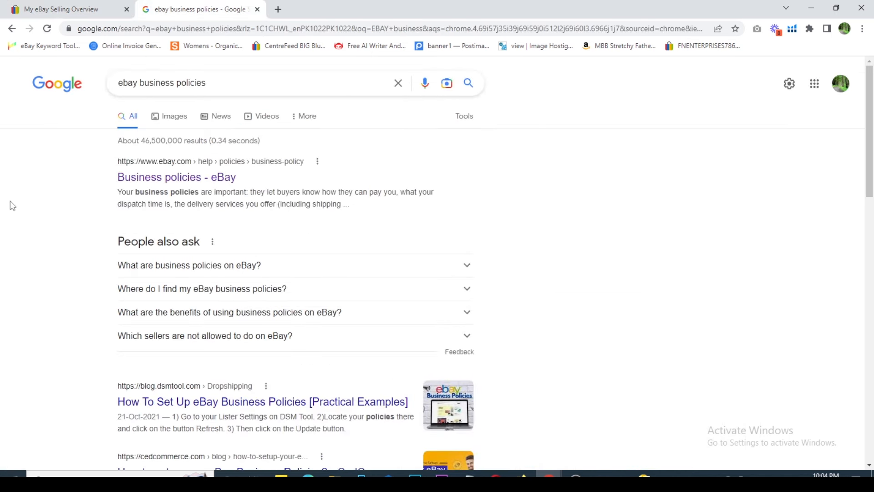
pyautogui.rightClick(164, 180)
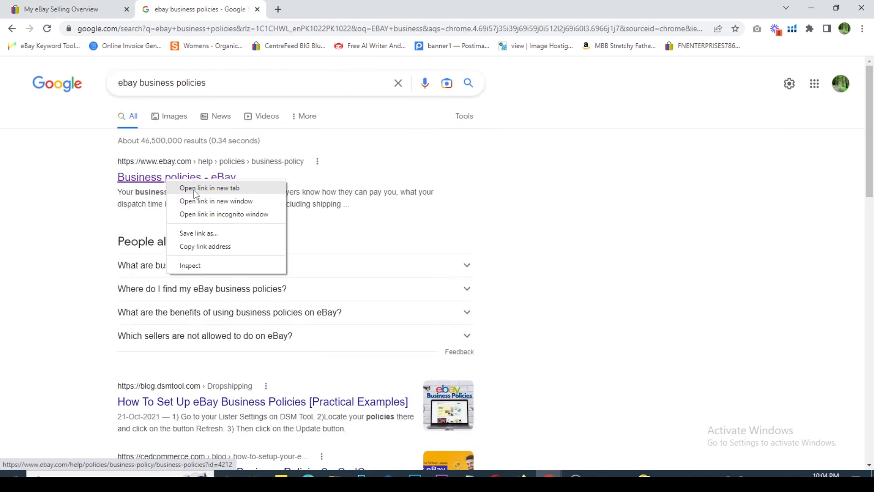
pyautogui.click(193, 188)
pyautogui.click(294, 8)
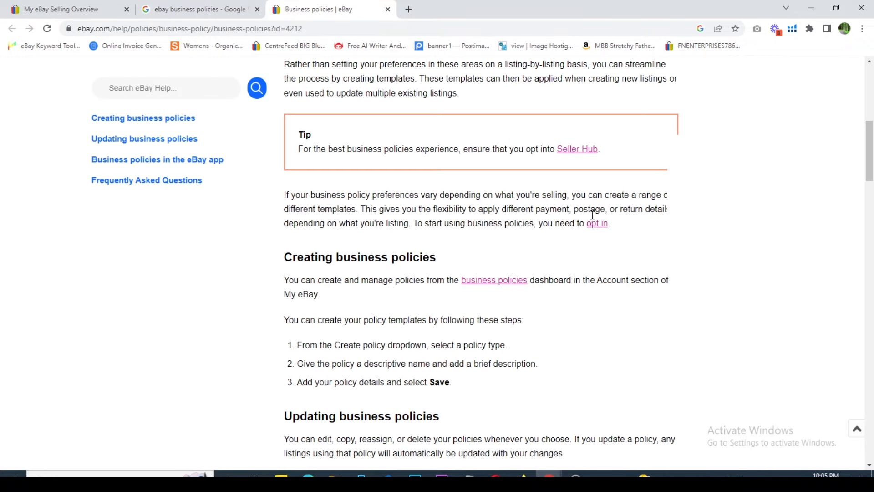
pyautogui.click(600, 226)
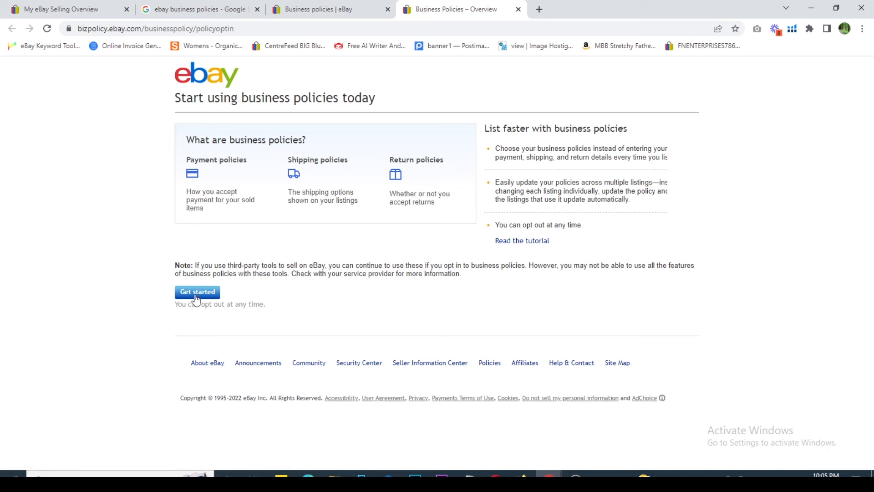
pyautogui.click(196, 296)
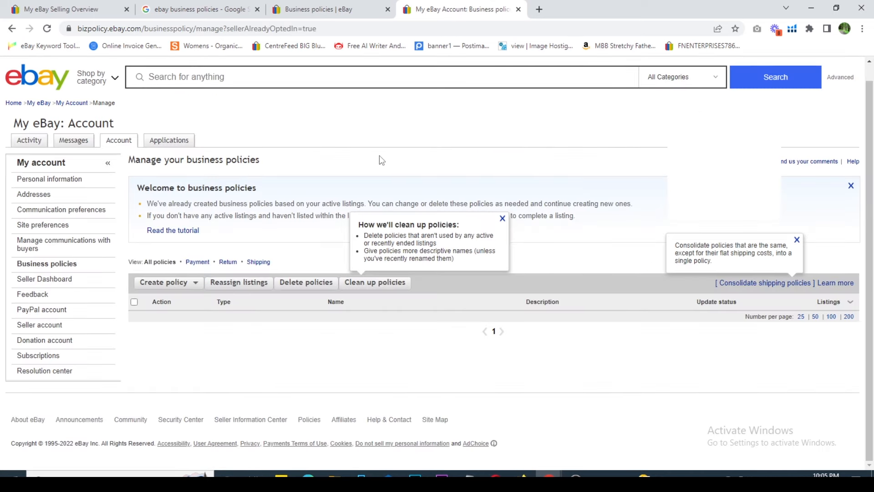
# Step: Annotate the Payment, Return and Shipping policy types and existing policies, then start a Shipping policy
pyautogui.click(196, 285)
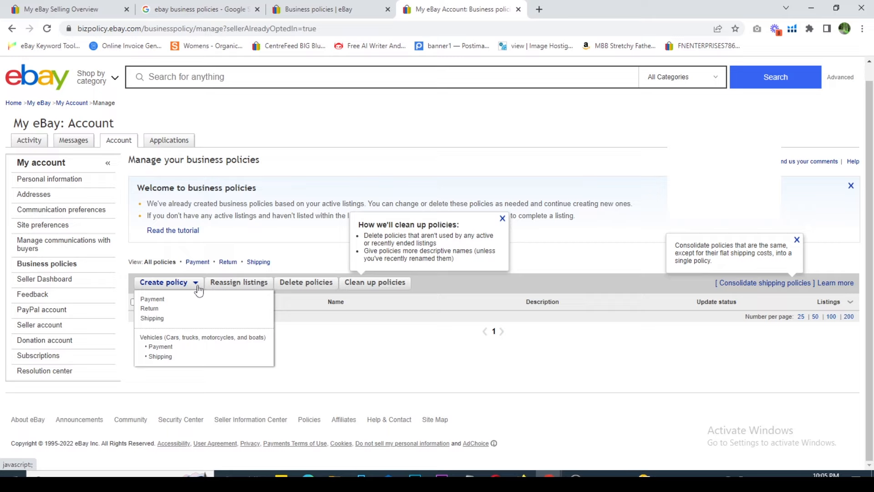
pyautogui.moveTo(116, 286)
pyautogui.mouseDown()
pyautogui.moveTo(170, 298)
pyautogui.moveTo(114, 320)
pyautogui.mouseUp()
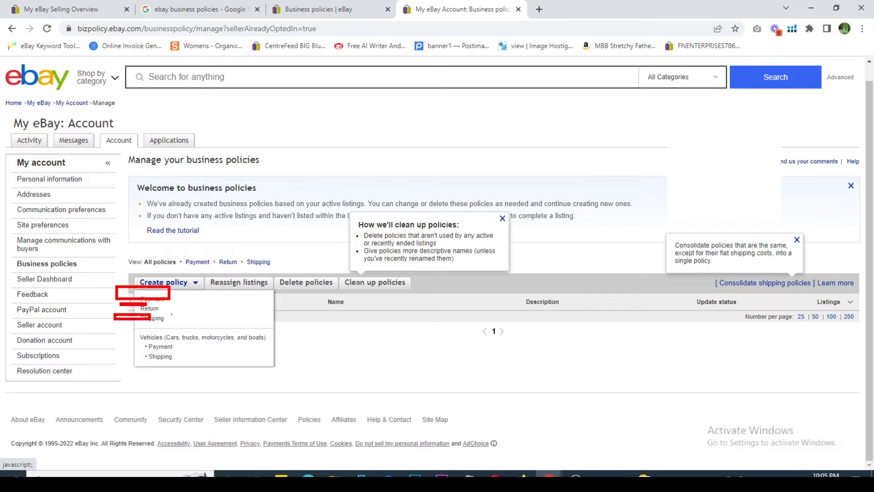
pyautogui.moveTo(182, 308)
pyautogui.mouseDown()
pyautogui.moveTo(185, 315)
pyautogui.moveTo(208, 299)
pyautogui.mouseUp()
pyautogui.click(215, 318)
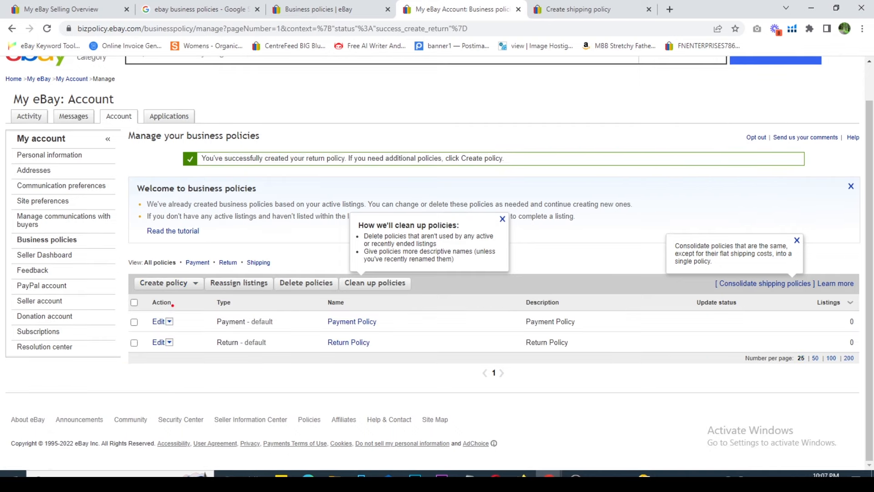
pyautogui.moveTo(116, 265)
pyautogui.mouseDown()
pyautogui.moveTo(299, 365)
pyautogui.moveTo(348, 376)
pyautogui.mouseUp()
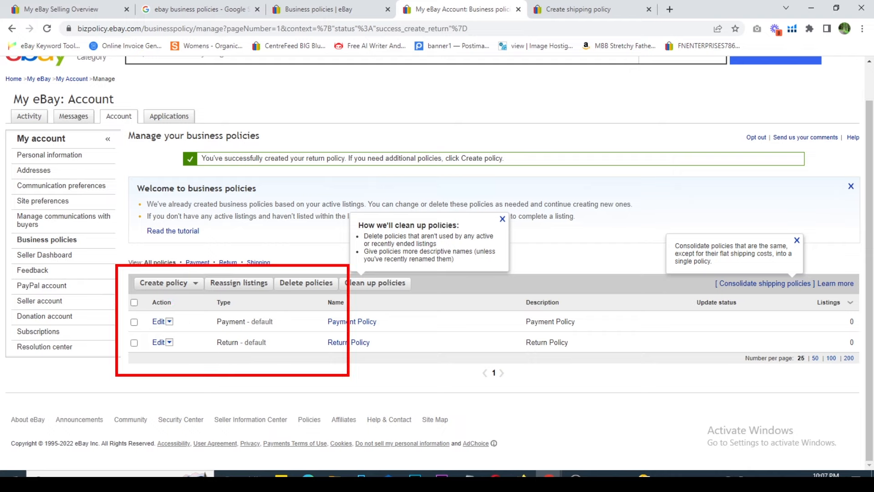
pyautogui.moveTo(296, 331); pyautogui.dragTo(339, 318)
pyautogui.press('Escape')
pyautogui.click(195, 283)
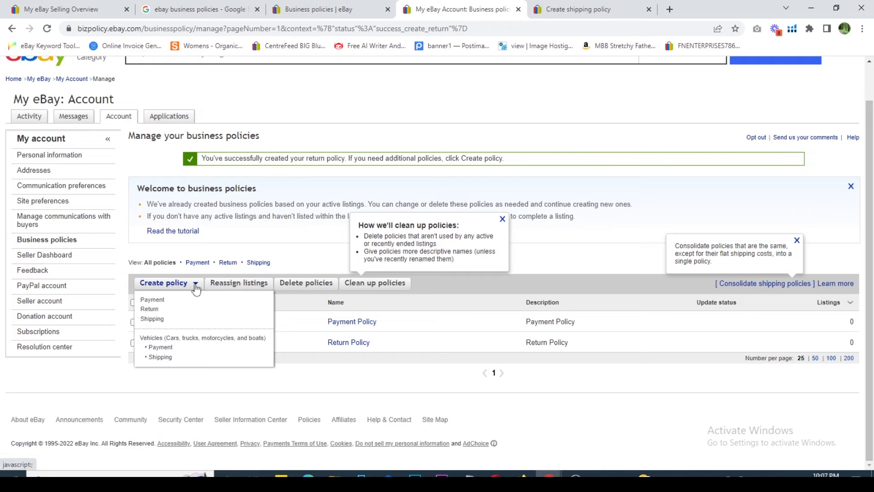
pyautogui.click(155, 319)
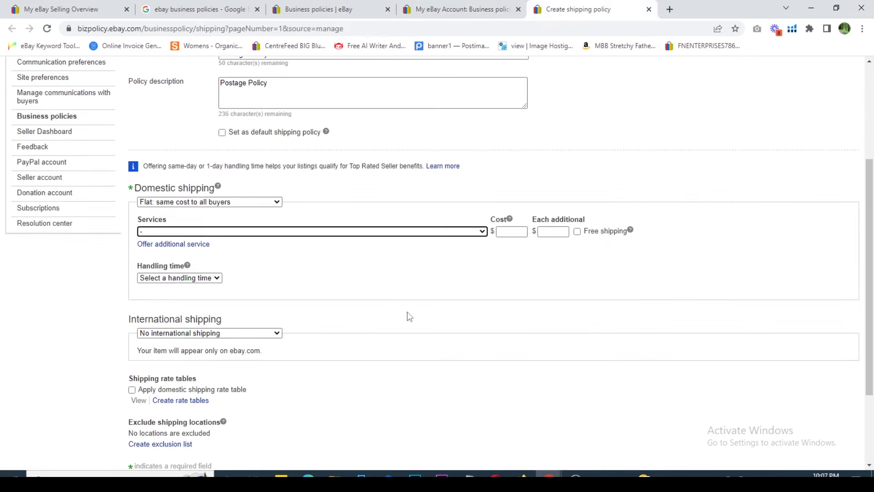
# Step: Choose Standard Shipping from outside US as the shipping service
pyautogui.moveTo(283, 87); pyautogui.dragTo(211, 94)
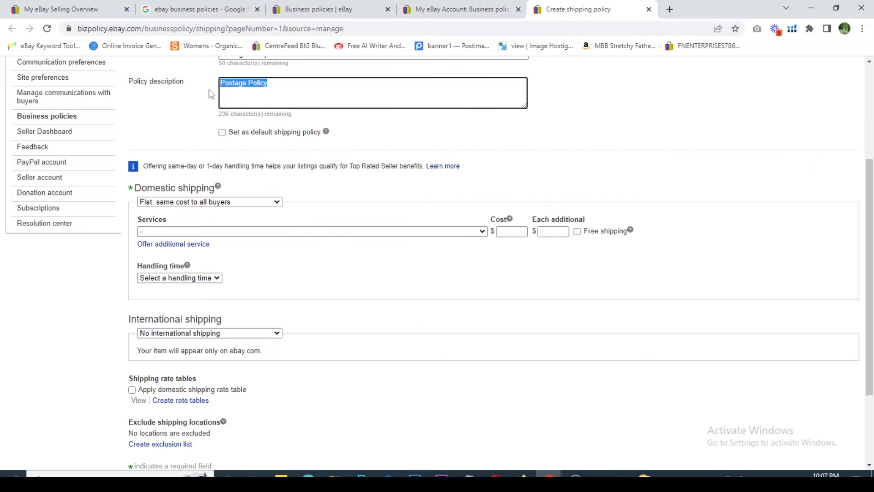
pyautogui.click(179, 231)
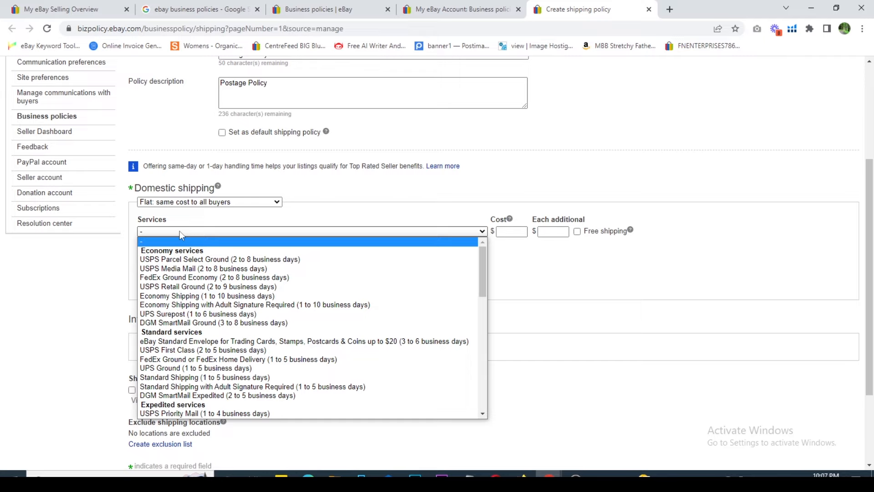
pyautogui.press('s')
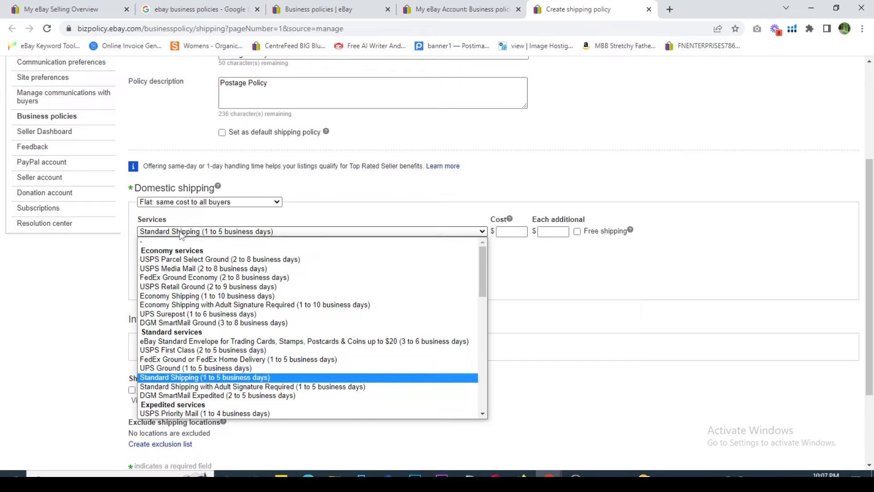
pyautogui.press('Down')
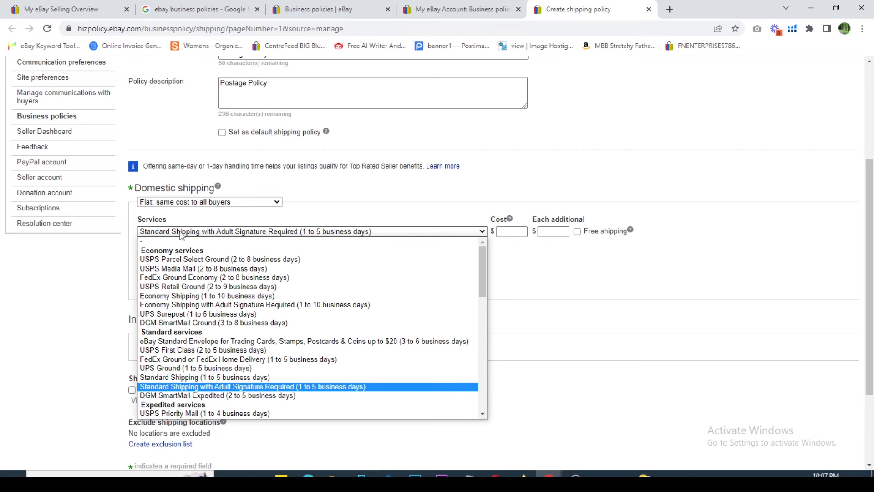
pyautogui.press('s')
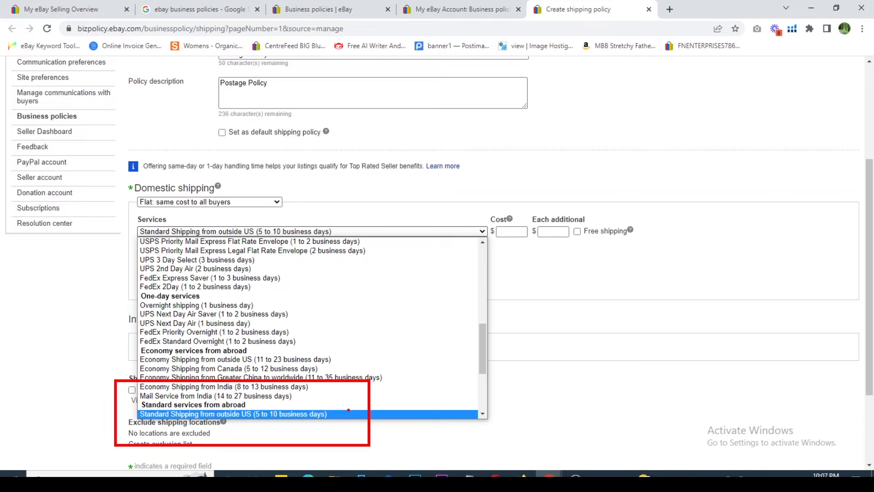
pyautogui.moveTo(347, 403)
pyautogui.mouseDown()
pyautogui.moveTo(351, 410)
pyautogui.moveTo(393, 386)
pyautogui.mouseUp()
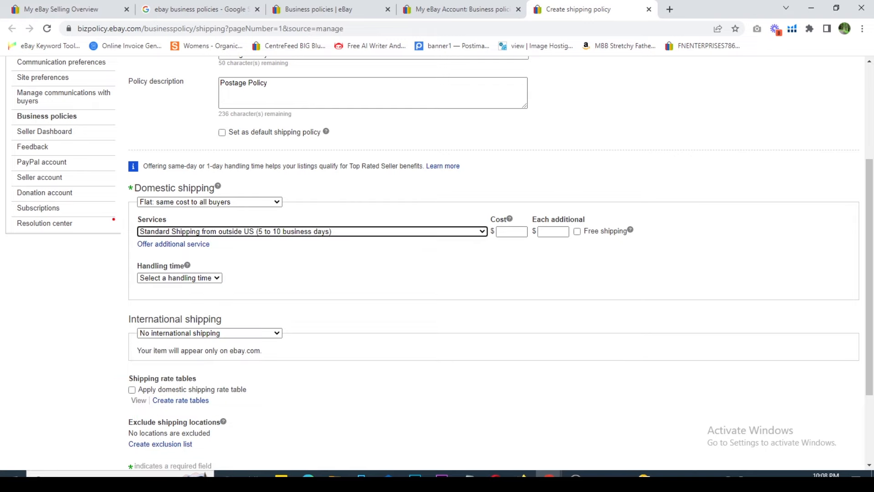
pyautogui.moveTo(111, 211)
pyautogui.mouseDown()
pyautogui.moveTo(315, 229)
pyautogui.moveTo(366, 245)
pyautogui.moveTo(363, 227)
pyautogui.moveTo(390, 209)
pyautogui.mouseUp()
pyautogui.press('Escape')
# Step: Set a 3 business day handling time, offer free shipping, and save the policy
pyautogui.click(199, 279)
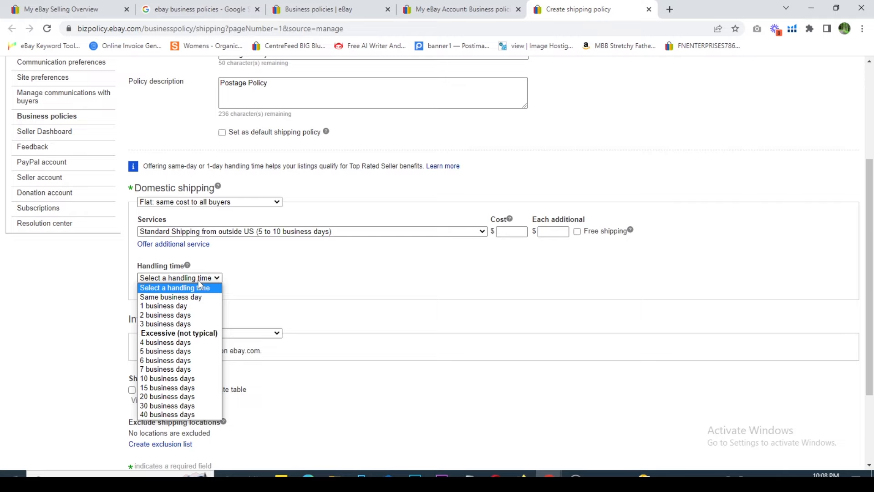
pyautogui.click(183, 324)
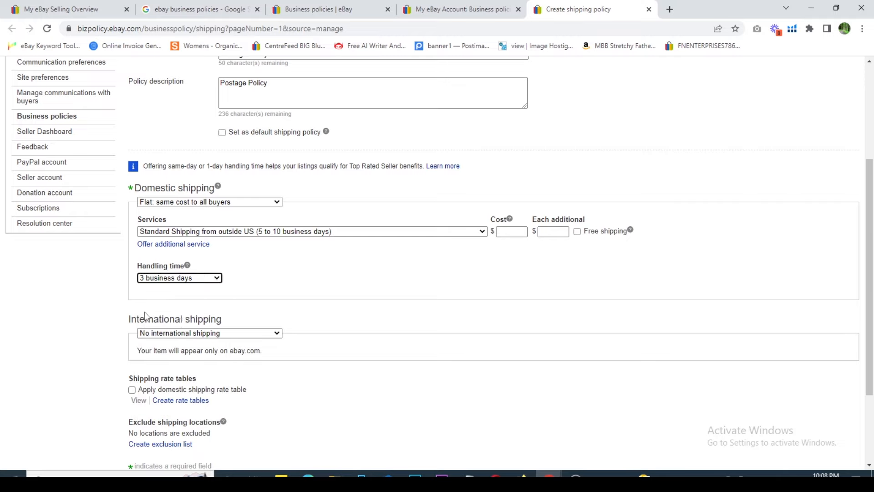
pyautogui.click(577, 231)
pyautogui.scroll(-2, 412, 287)
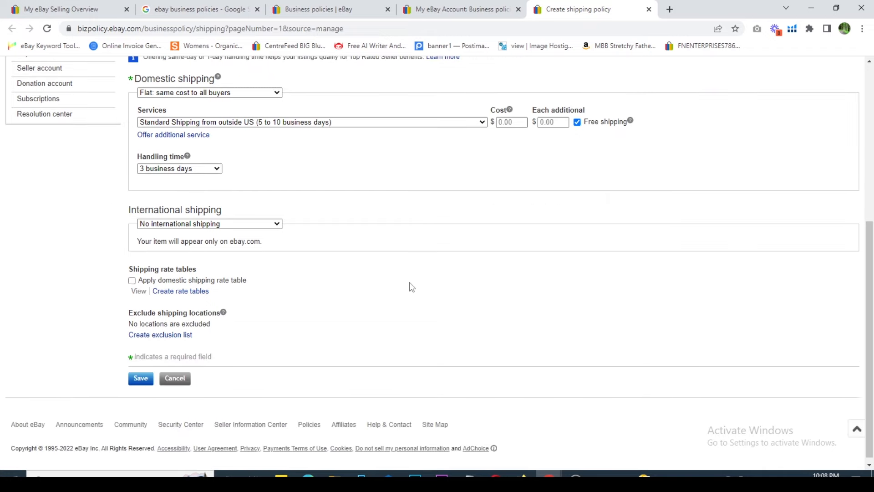
pyautogui.scroll(-1, 409, 286)
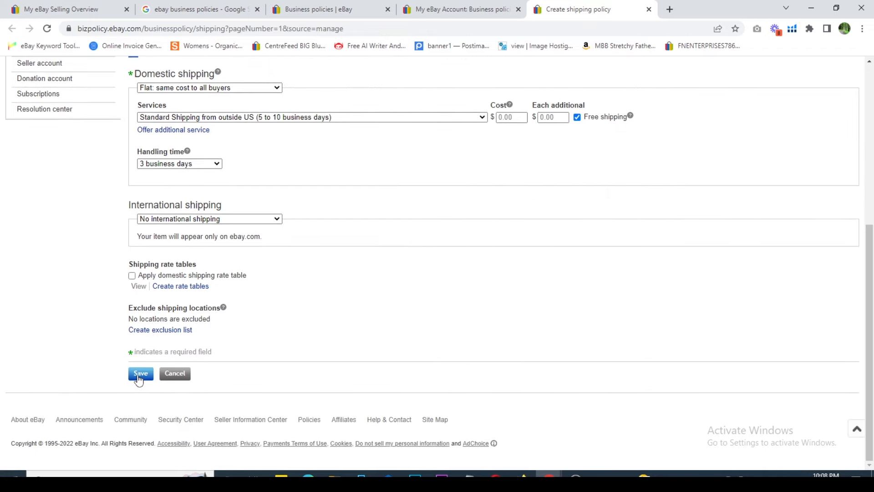
pyautogui.click(139, 376)
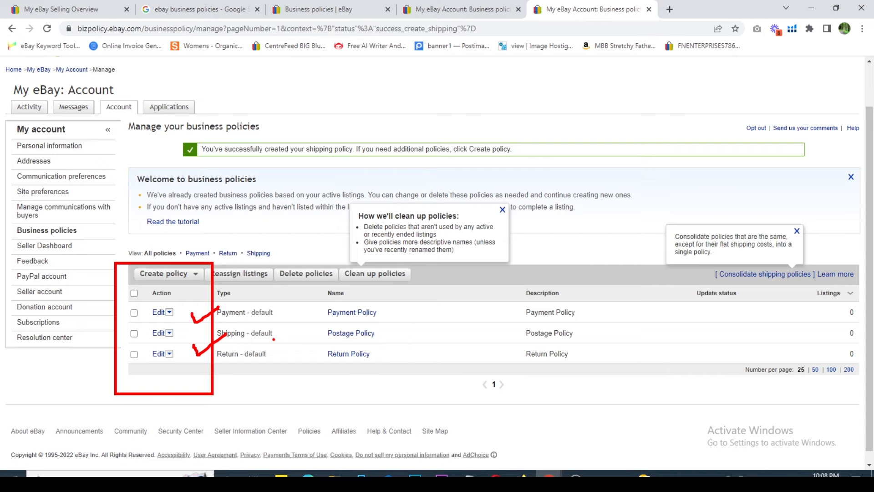
# Step: Close the Google search tab and the three Business policies tabs
pyautogui.click(257, 9)
pyautogui.click(257, 9)
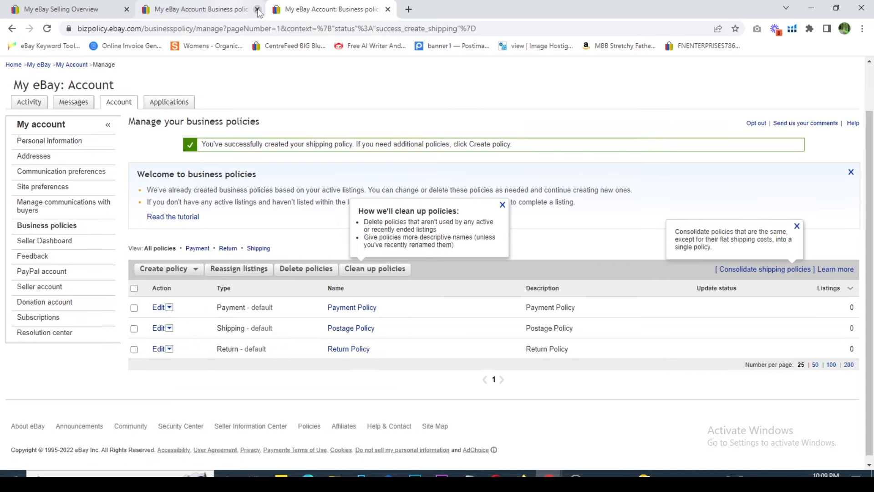
pyautogui.click(257, 10)
pyautogui.click(257, 9)
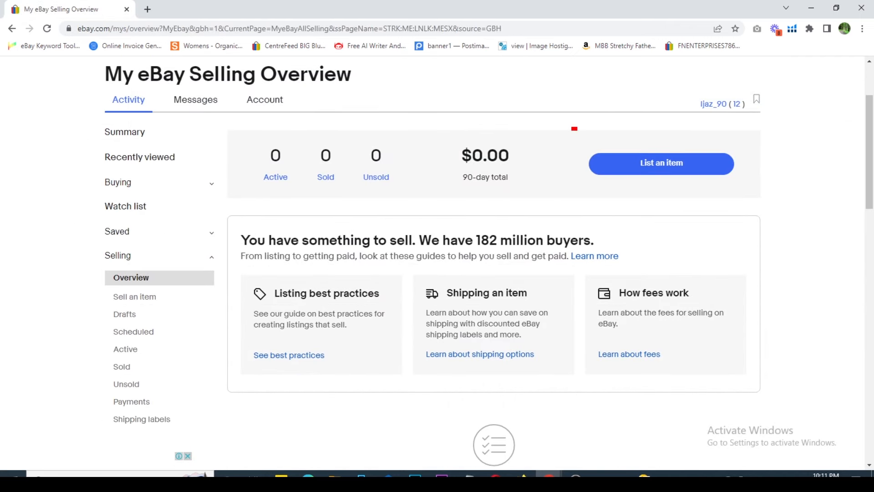
# Step: Start a new listing via List an item on the Selling Overview and Selling on eBay pages
pyautogui.moveTo(572, 128)
pyautogui.mouseDown()
pyautogui.moveTo(730, 192)
pyautogui.moveTo(754, 159)
pyautogui.mouseUp()
pyautogui.press('Escape')
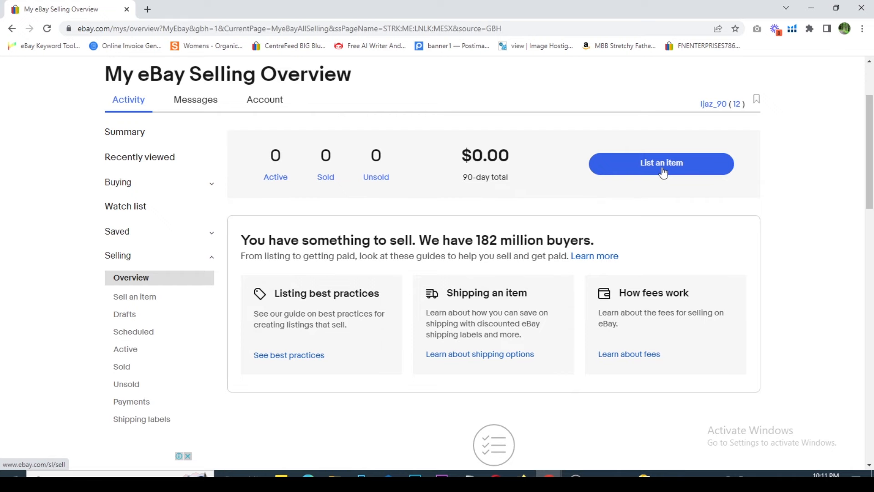
pyautogui.click(662, 171)
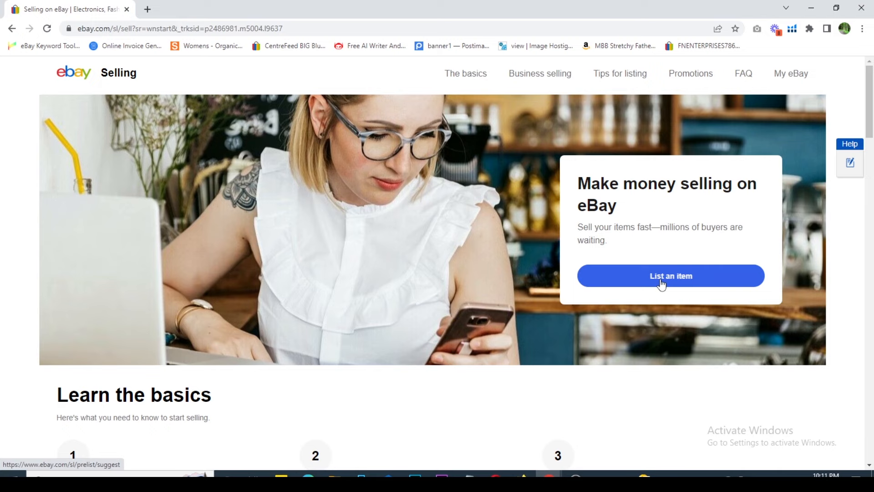
pyautogui.click(661, 282)
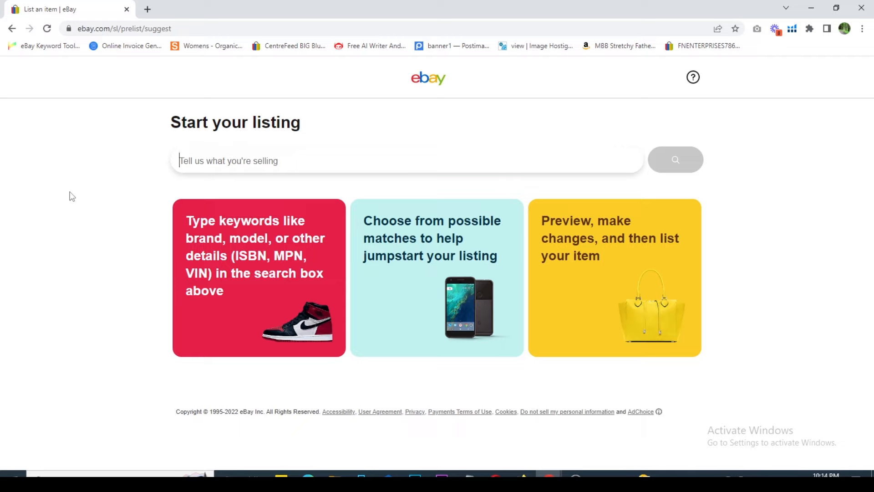
# Step: Search the pasted Stitch Phone Case title, skip the catalogue match, and set condition to New
pyautogui.write('Stitch Phone Case Cover for Apple iPhone Samsung')
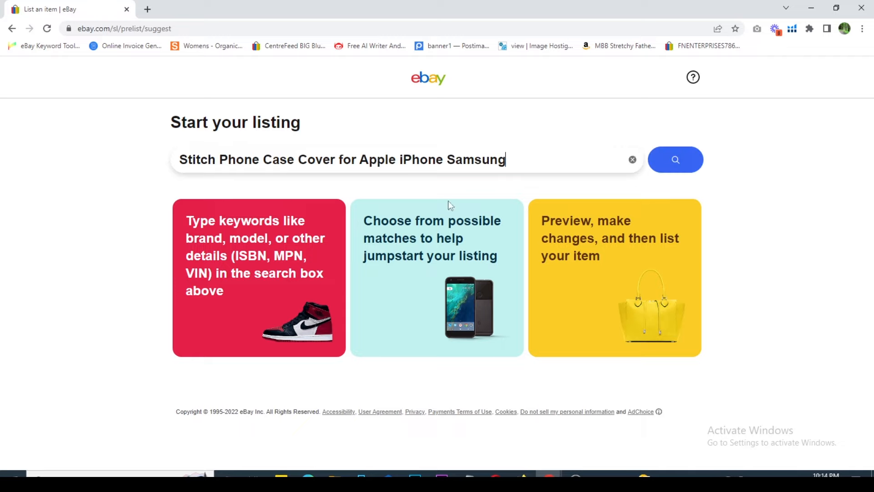
pyautogui.click(676, 160)
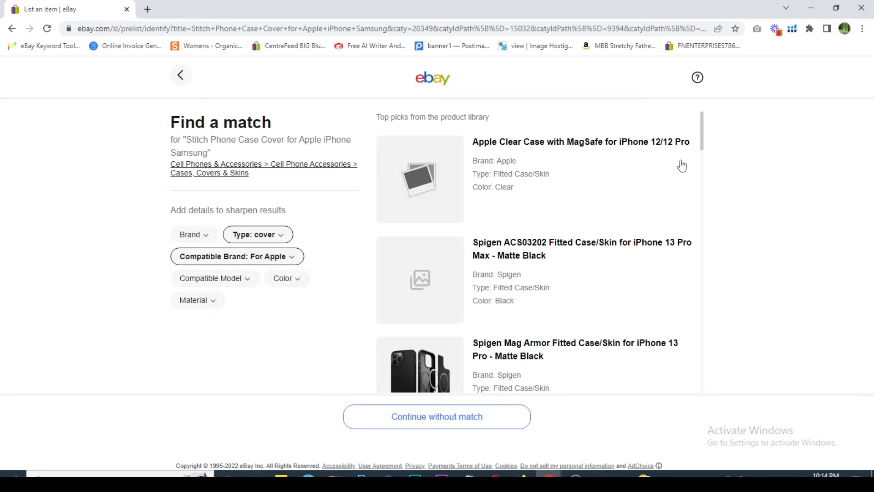
pyautogui.scroll(-2, 630, 212)
pyautogui.scroll(-1, 630, 211)
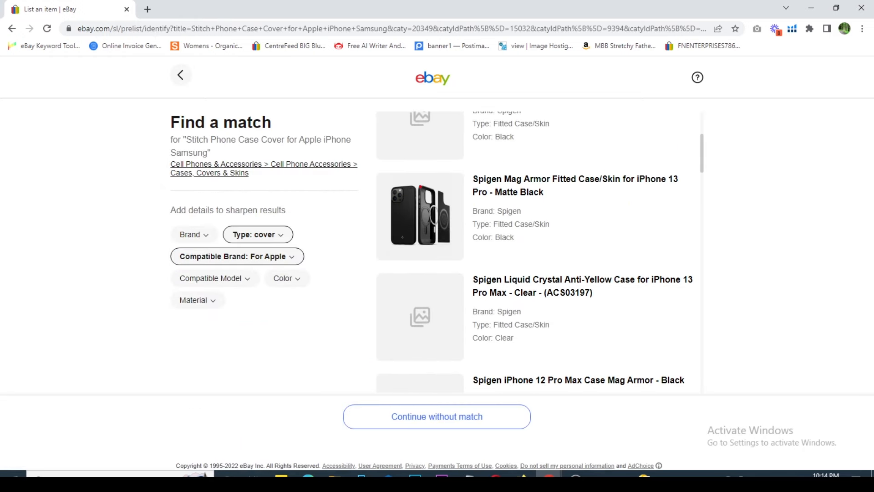
pyautogui.moveTo(335, 121)
pyautogui.mouseDown()
pyautogui.moveTo(523, 269)
pyautogui.moveTo(621, 319)
pyautogui.mouseUp()
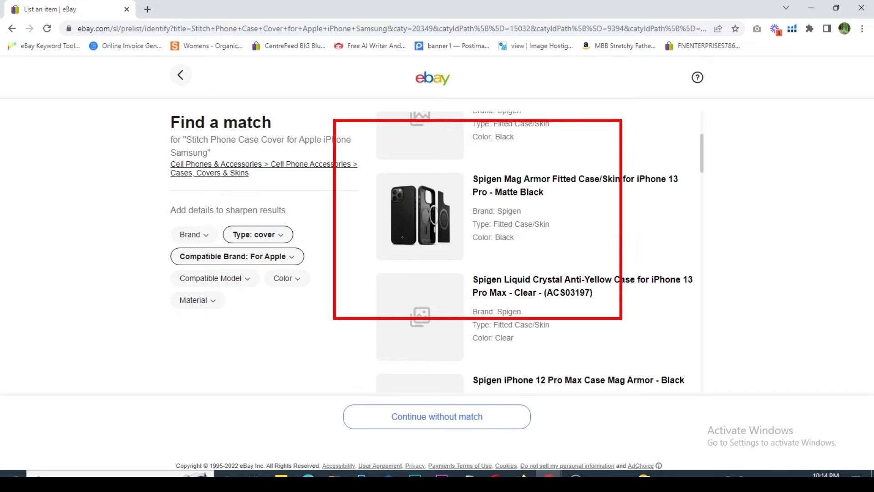
pyautogui.press('Escape')
pyautogui.scroll(-4, 623, 325)
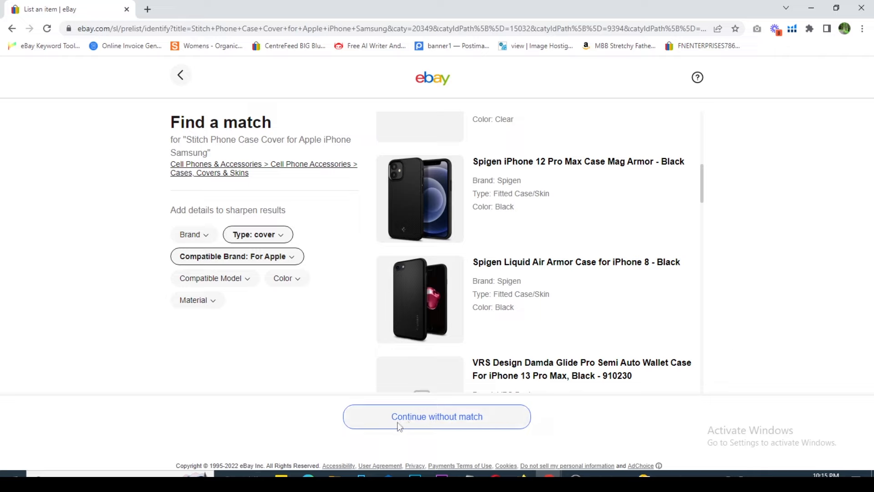
pyautogui.click(436, 417)
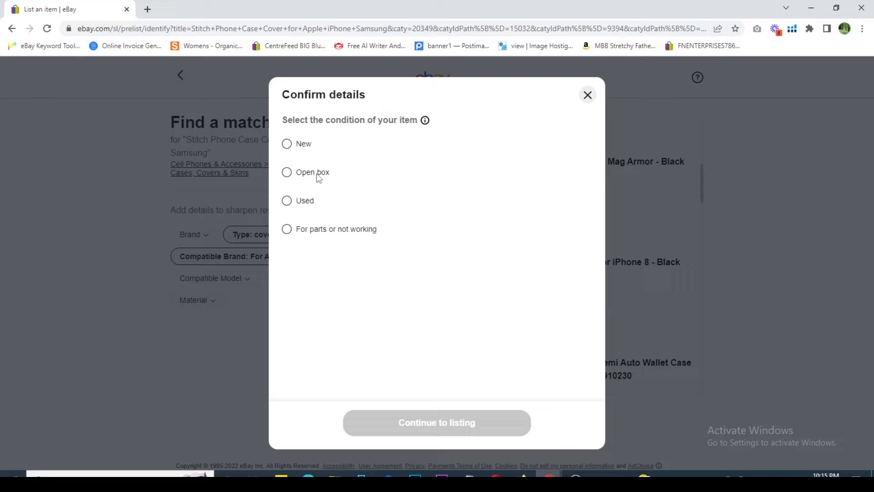
pyautogui.click(287, 149)
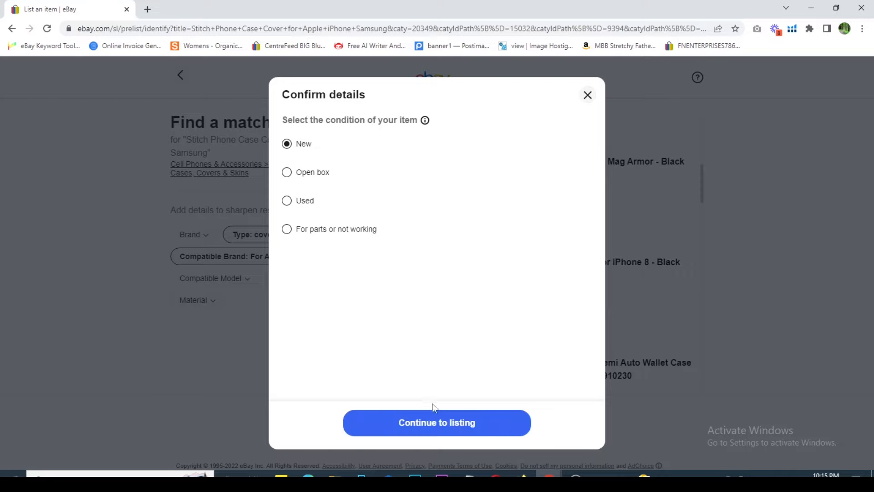
pyautogui.click(424, 426)
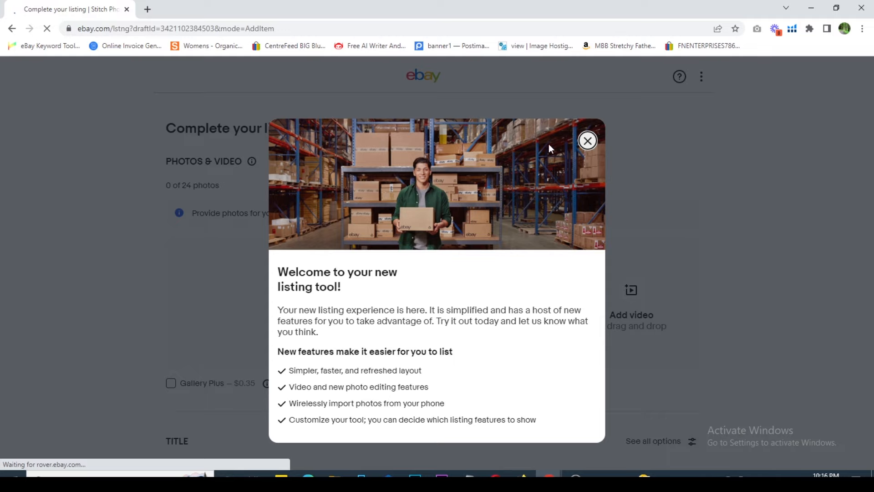
# Step: Upload the 'phone book' image from Downloads as the listing's main photo
pyautogui.click(587, 141)
pyautogui.click(359, 245)
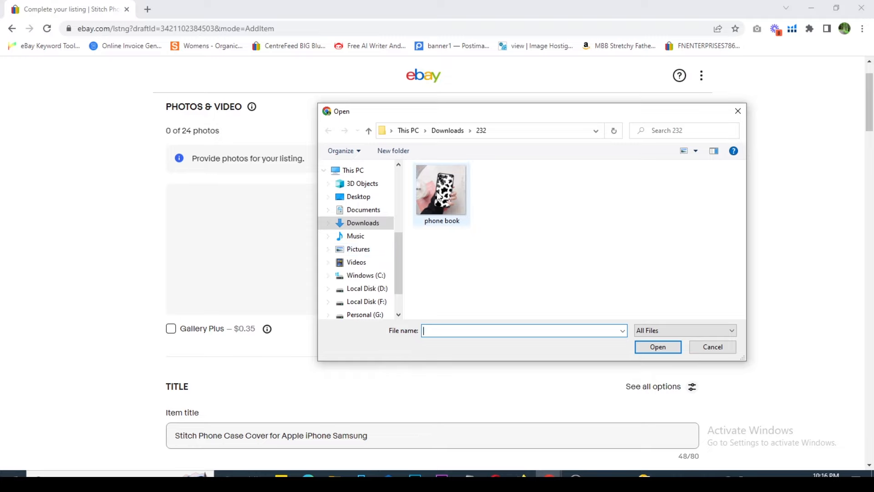
pyautogui.click(441, 191)
pyautogui.click(655, 348)
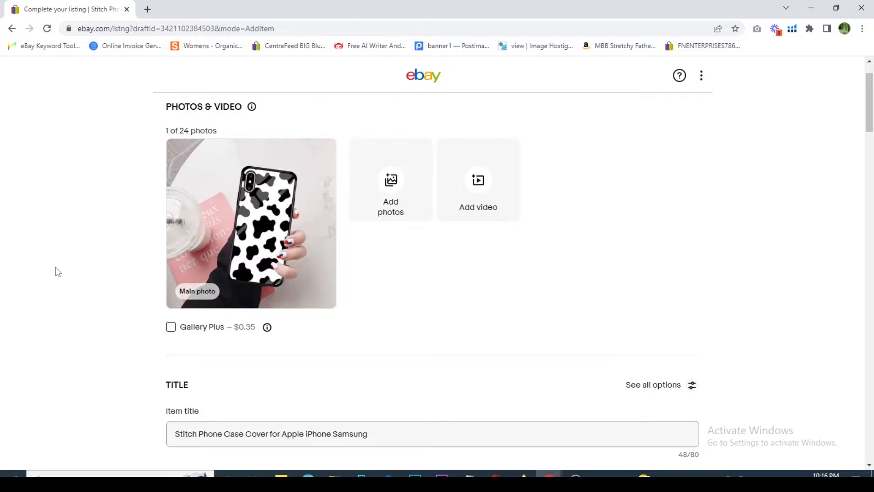
# Step: Set the listing's Brand to Unbranded
pyautogui.scroll(-6, 58, 271)
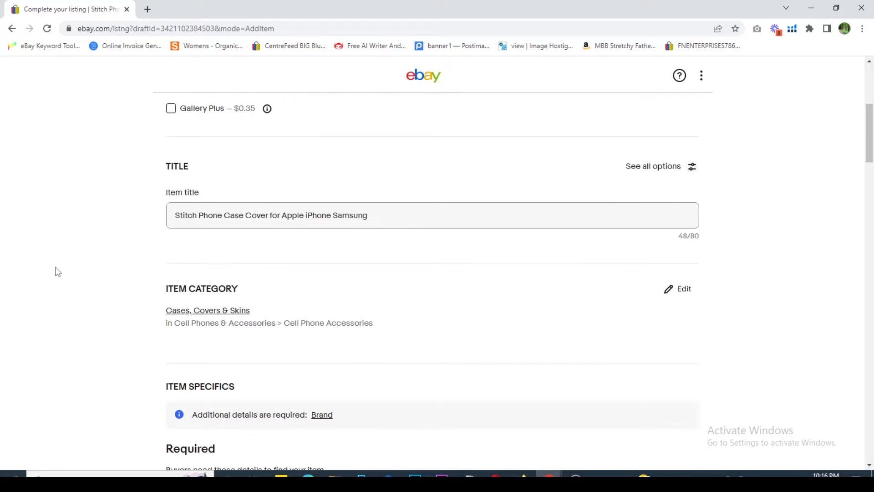
pyautogui.scroll(-4, 162, 253)
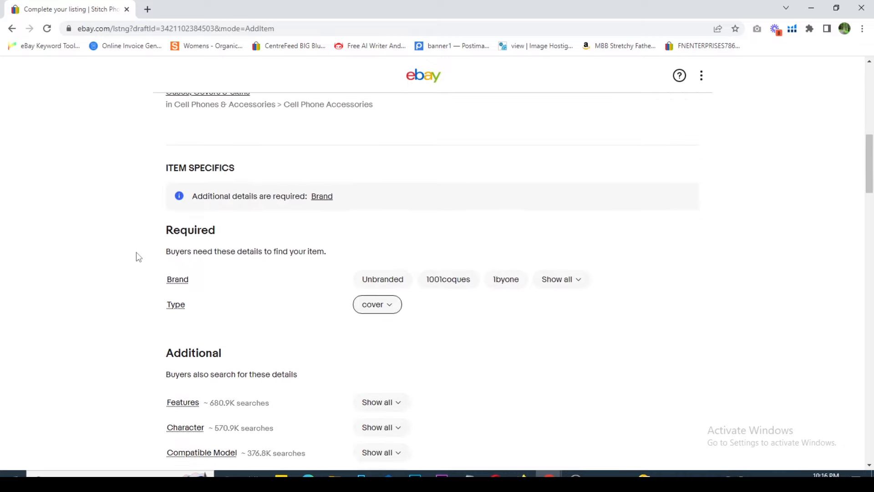
pyautogui.scroll(-2, 105, 253)
pyautogui.click(381, 173)
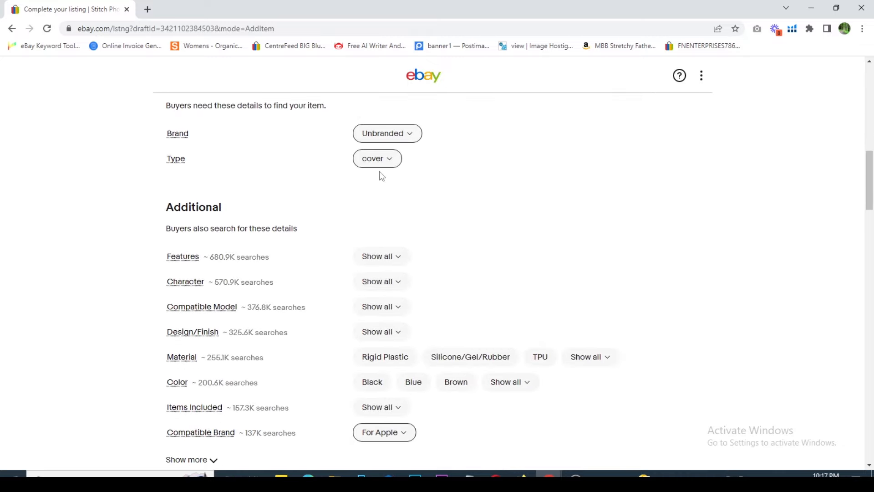
pyautogui.scroll(-3, 379, 173)
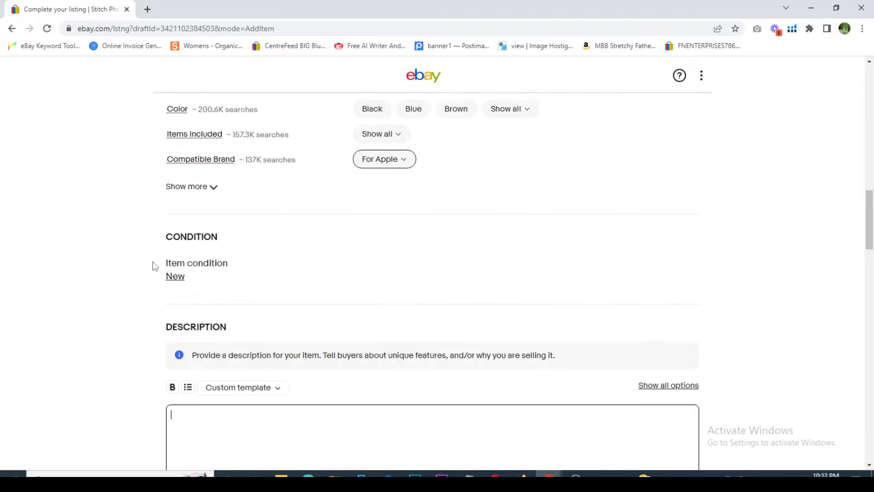
# Step: Paste the seven-point bulleted description about the cases into the Description box
pyautogui.scroll(-4, 152, 261)
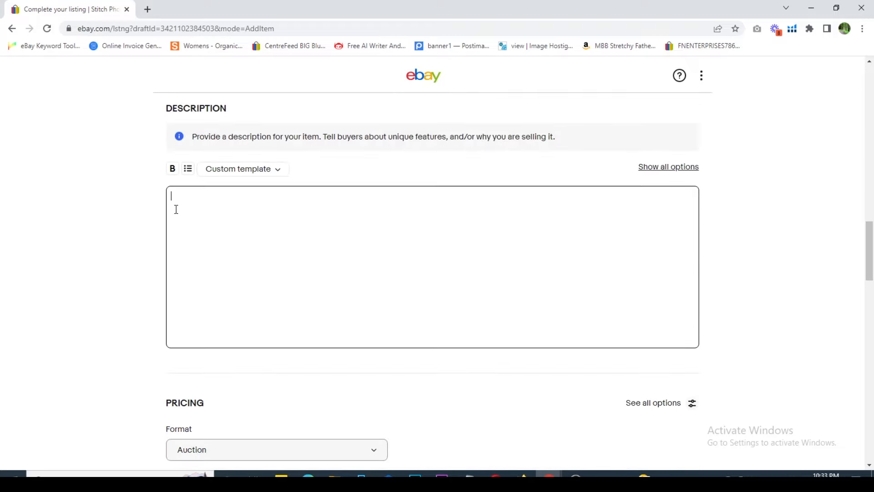
pyautogui.write('Cases Come With Top And Bottom Missing For Charging And Opening To Fit Properly On These White Sides Plastic Cases. All Our Cases Are Made From Blank With Our Own Designs So You Can Be Assured Of A Unique Design For Your Mobile Phone. There Is No Bling Glitter 3D Or Liquid In Any Of Our Cases. Please Make Sure You Buy The Correct Phone Model As We Can Not Take Back Personalised Phone Cases As There Impossible To Sell To Another Customer. If Your Not Sure Get In Touch And We Can Guide You As We Have Experience Of Working With Over 250 Phone Models. View Image 2 On How To Leave Details On Checkout. The Case Shown Is A iPhone 6 So You Can Get Idea Of The Design You Will Get On The Model You Buy.')
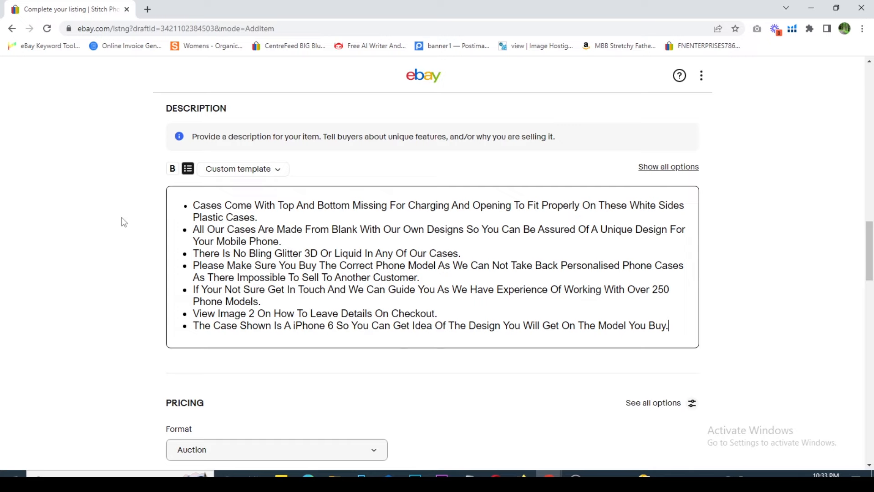
pyautogui.scroll(-4, 90, 232)
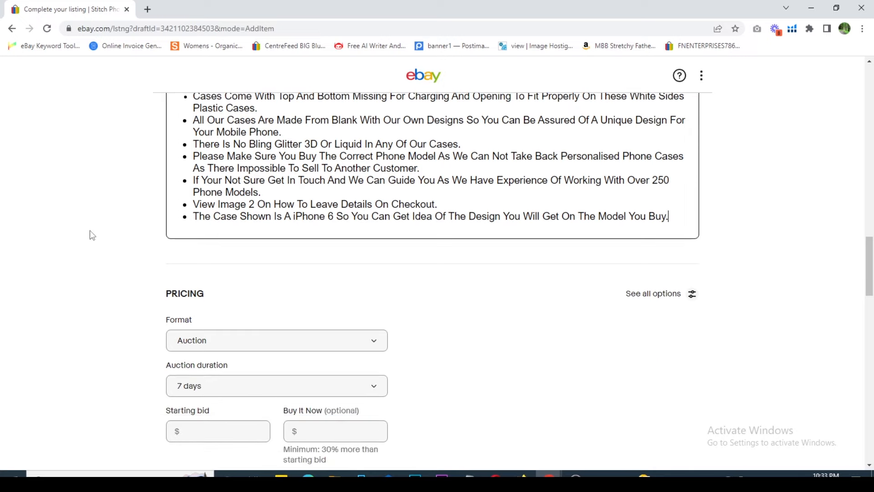
pyautogui.scroll(-1, 89, 197)
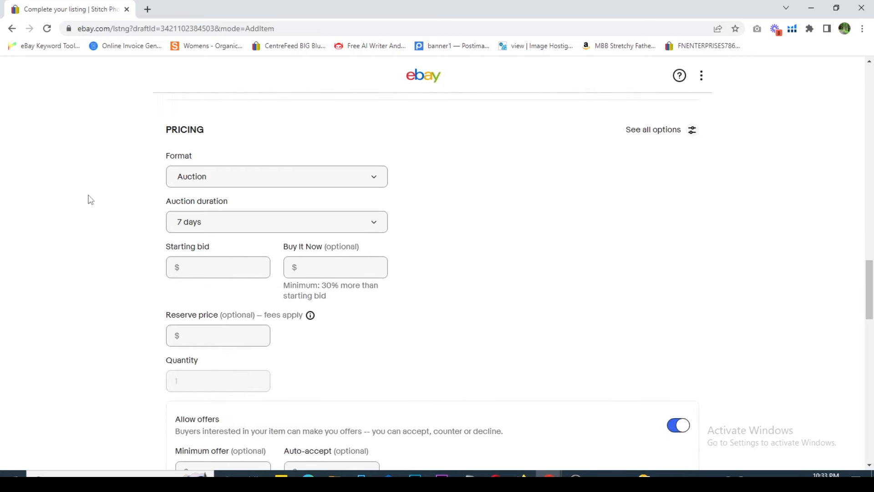
# Step: Change the Pricing format to Buy It Now
pyautogui.moveTo(132, 111); pyautogui.dragTo(449, 369)
pyautogui.press('Escape')
pyautogui.click(324, 177)
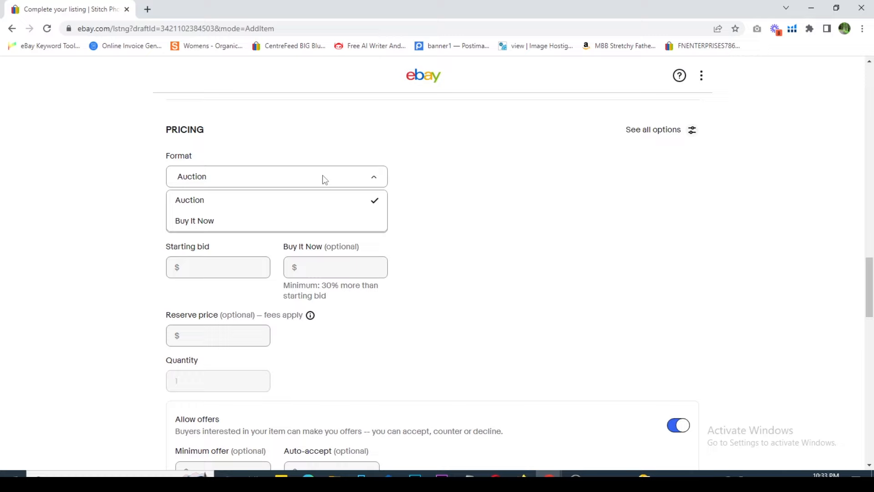
pyautogui.click(205, 221)
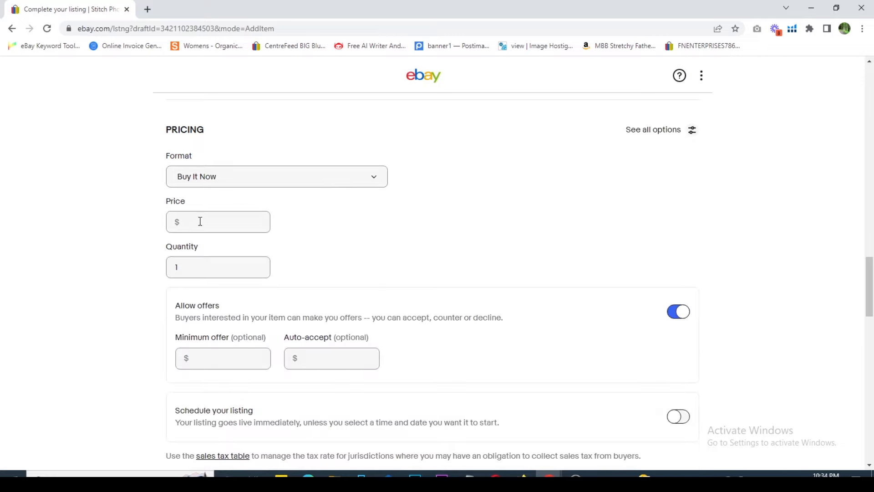
pyautogui.click(208, 222)
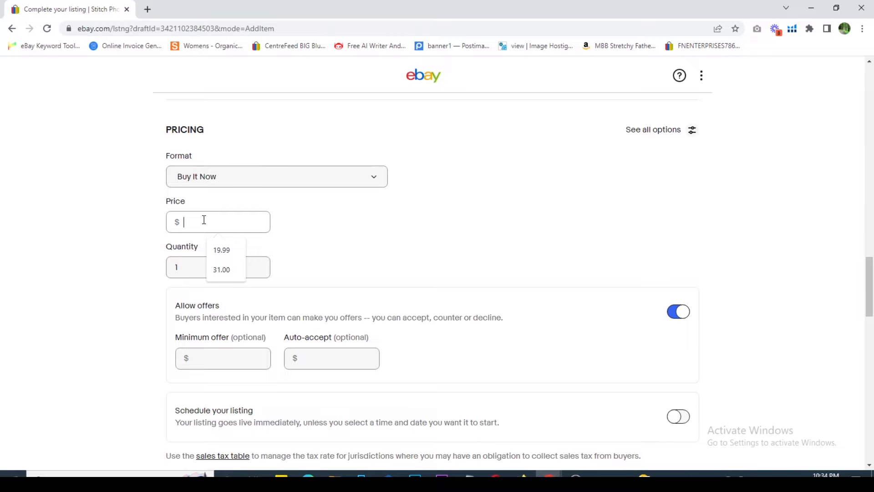
# Step: Set the price to 9.99 and switch off Allow offers
pyautogui.write('9.99')
pyautogui.click(119, 243)
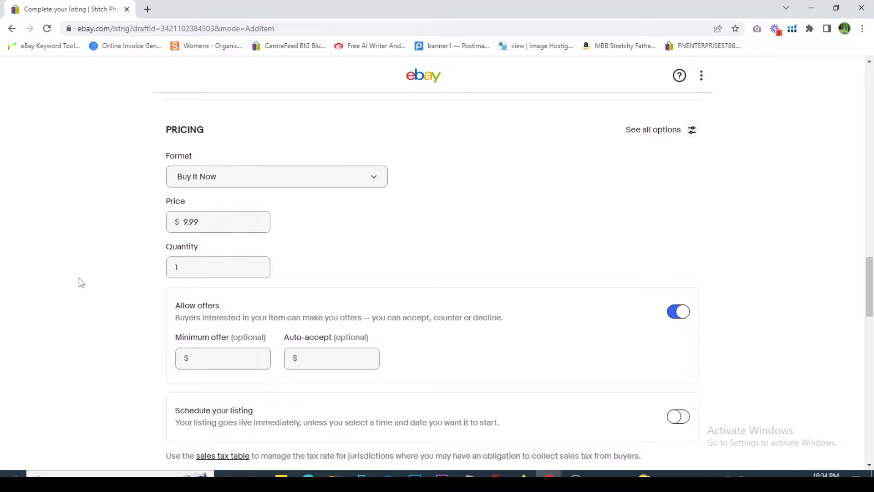
pyautogui.scroll(-1, 250, 267)
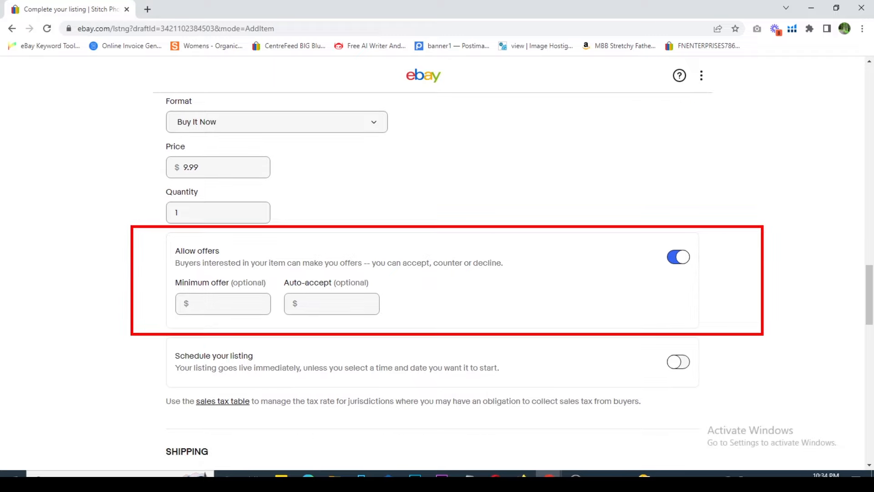
pyautogui.press('Escape')
pyautogui.click(678, 258)
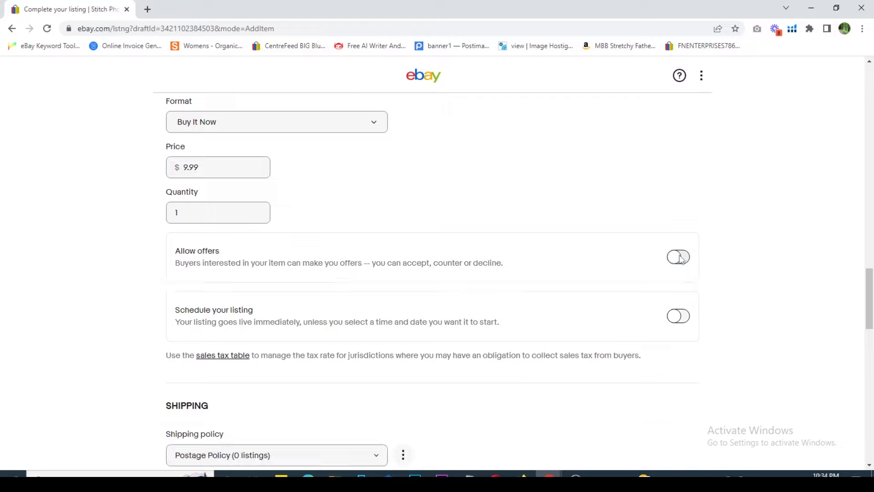
pyautogui.scroll(-1, 68, 256)
pyautogui.scroll(-2, 68, 262)
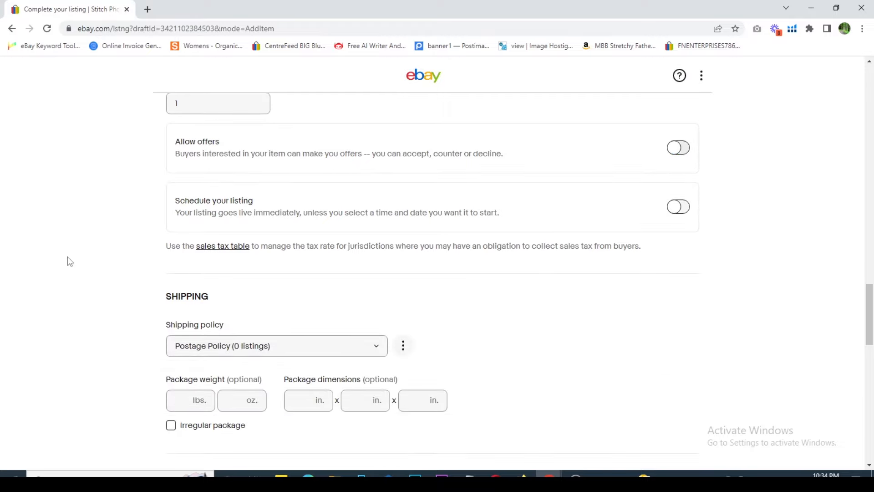
# Step: Scroll past Shipping, Preferences and Item location, ending on eBay UK 'mobile covers' search results
pyautogui.scroll(-5, 68, 261)
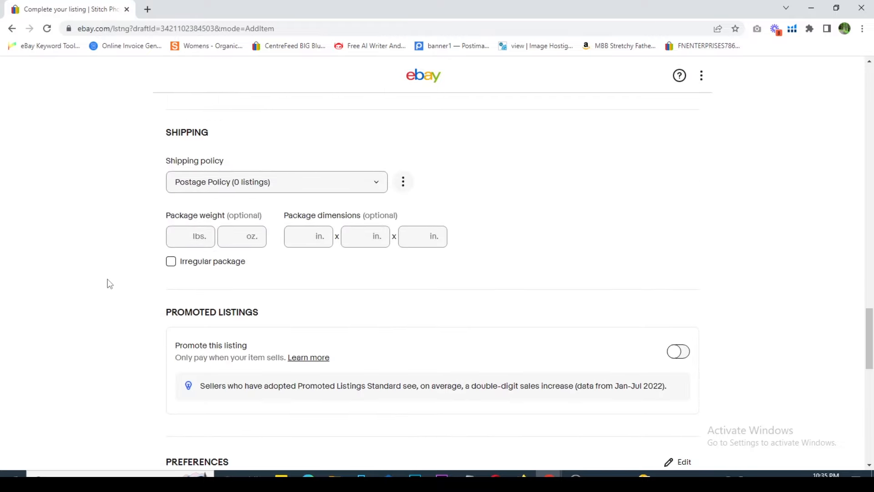
pyautogui.scroll(-5, 109, 284)
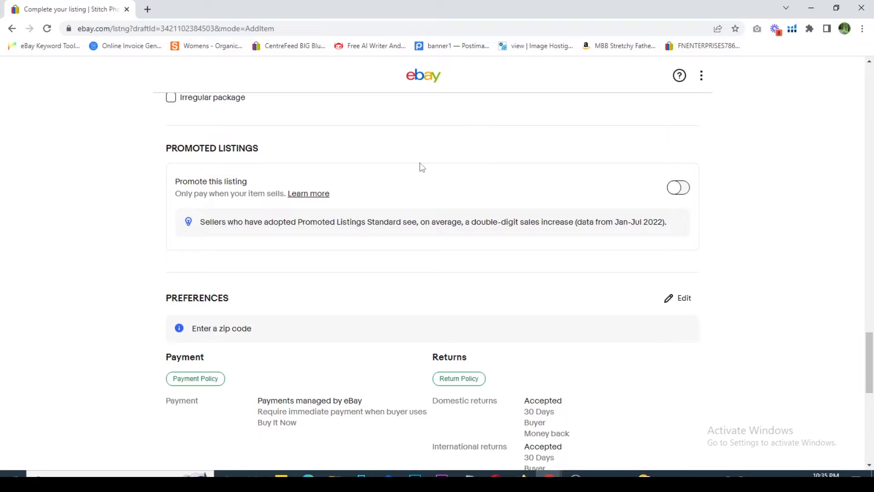
pyautogui.scroll(-5, 76, 274)
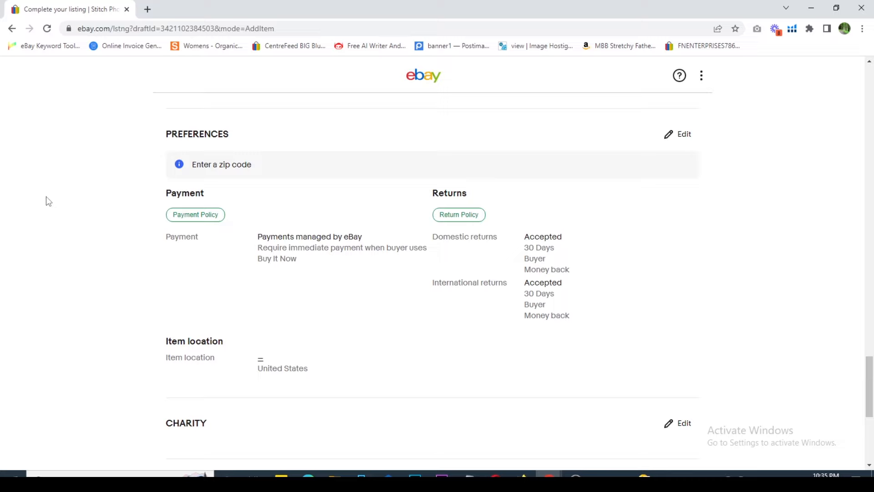
pyautogui.moveTo(98, 106)
pyautogui.mouseDown()
pyautogui.moveTo(435, 281)
pyautogui.moveTo(723, 405)
pyautogui.mouseUp()
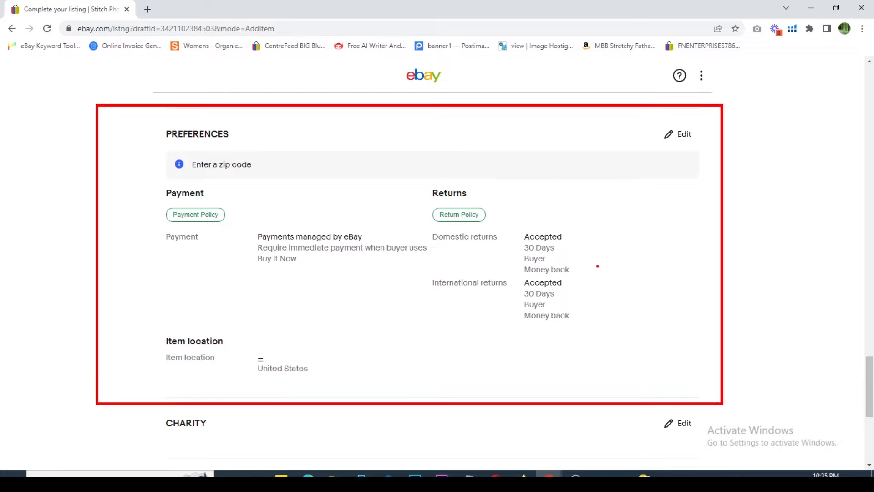
pyautogui.moveTo(597, 266); pyautogui.dragTo(687, 236)
pyautogui.press('Escape')
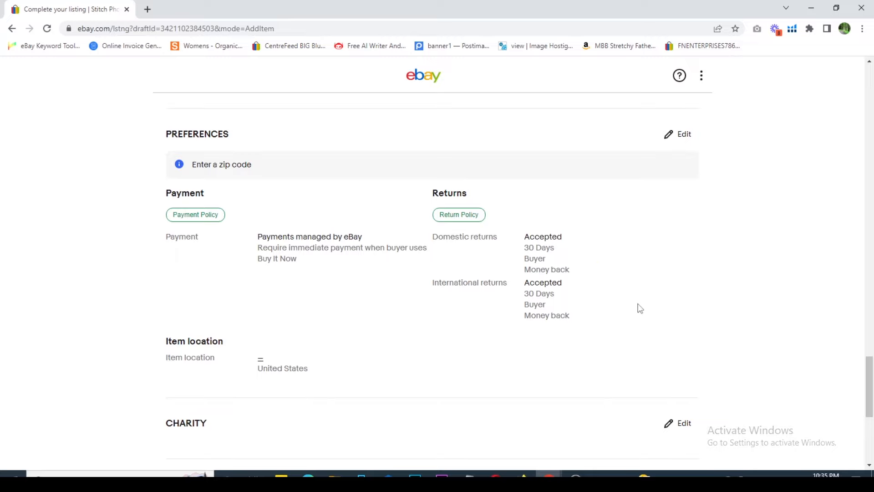
pyautogui.scroll(-2, 635, 307)
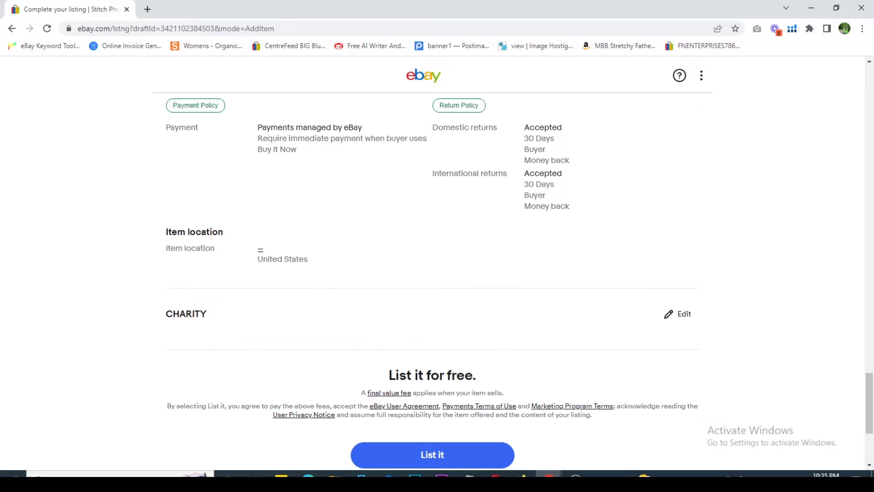
pyautogui.moveTo(137, 208); pyautogui.dragTo(328, 291)
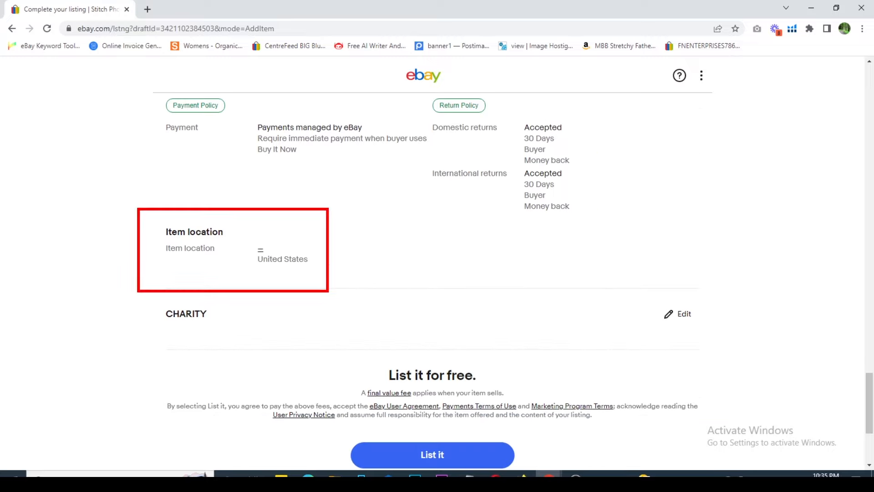
pyautogui.moveTo(314, 239); pyautogui.dragTo(338, 244)
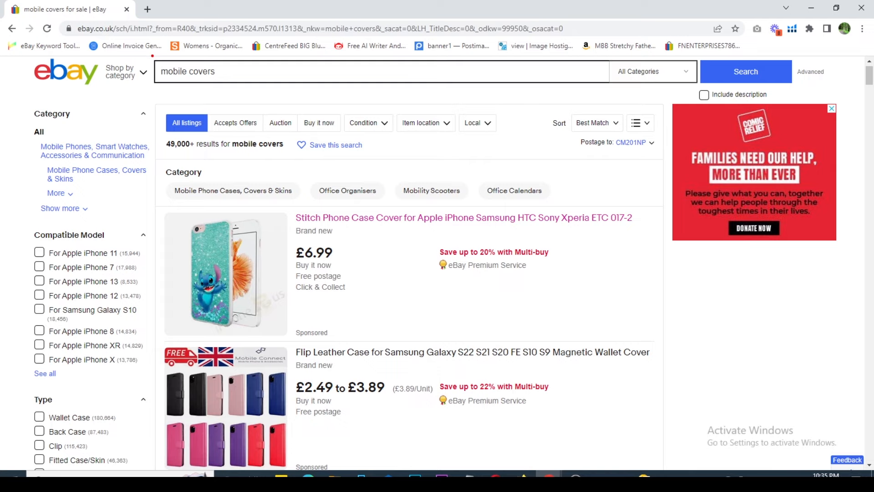
# Step: Open the competing Samsung case listing in a new tab
pyautogui.moveTo(145, 54); pyautogui.dragTo(226, 90)
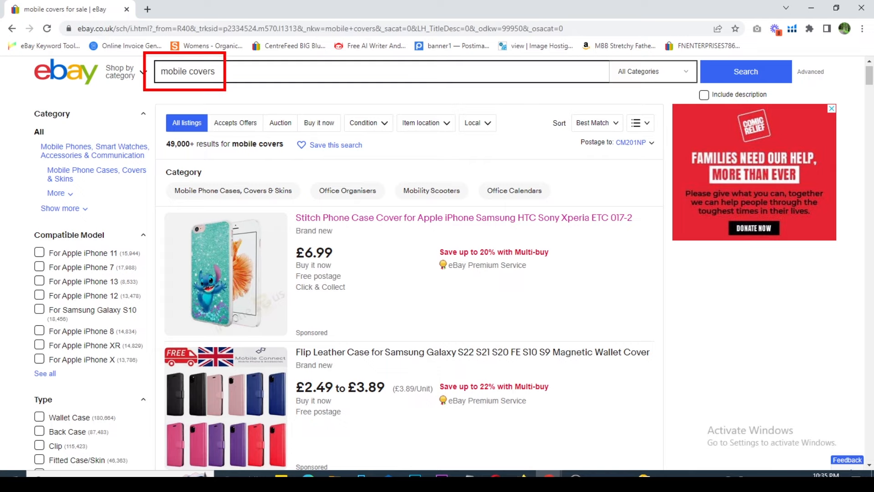
pyautogui.scroll(-8, 459, 269)
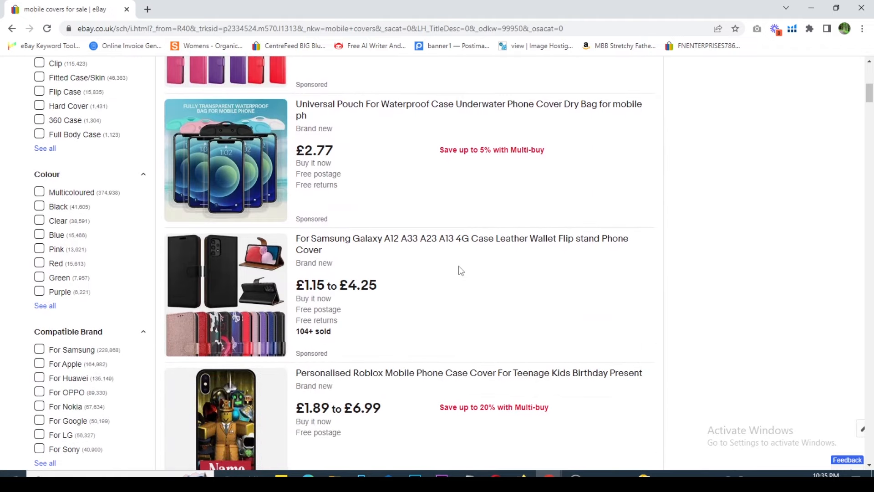
pyautogui.scroll(-2, 458, 266)
pyautogui.rightClick(378, 133)
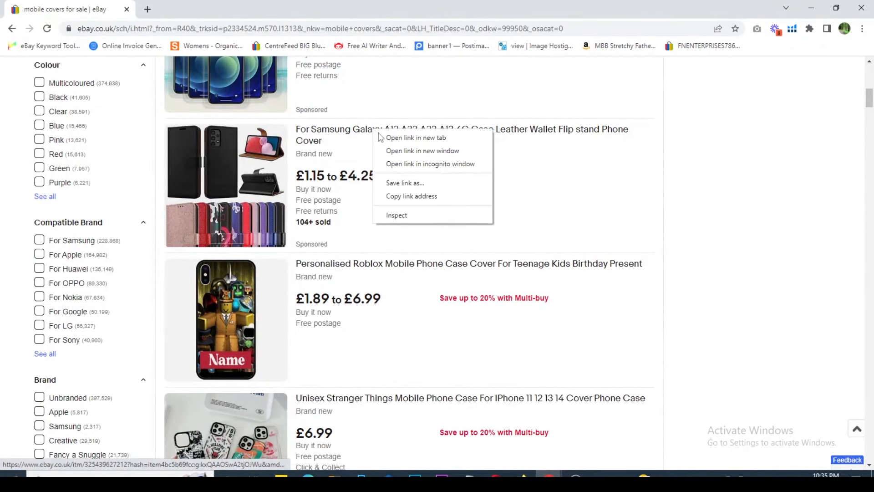
pyautogui.click(394, 138)
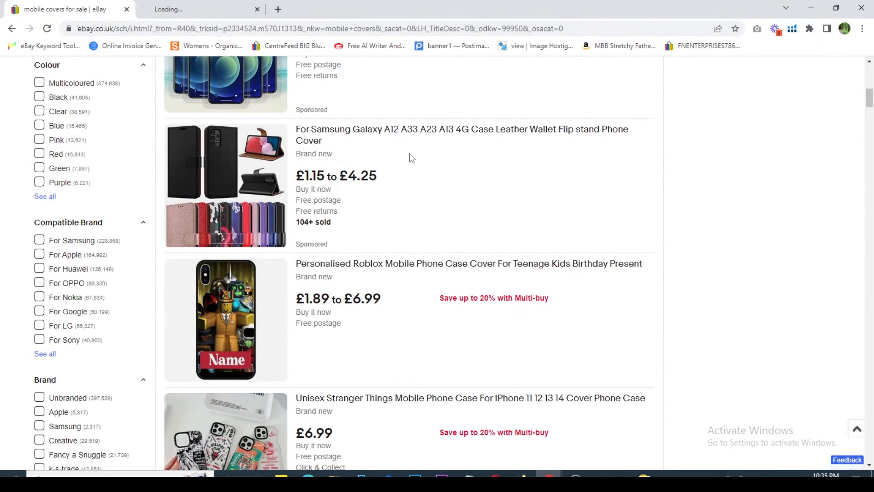
pyautogui.click(209, 4)
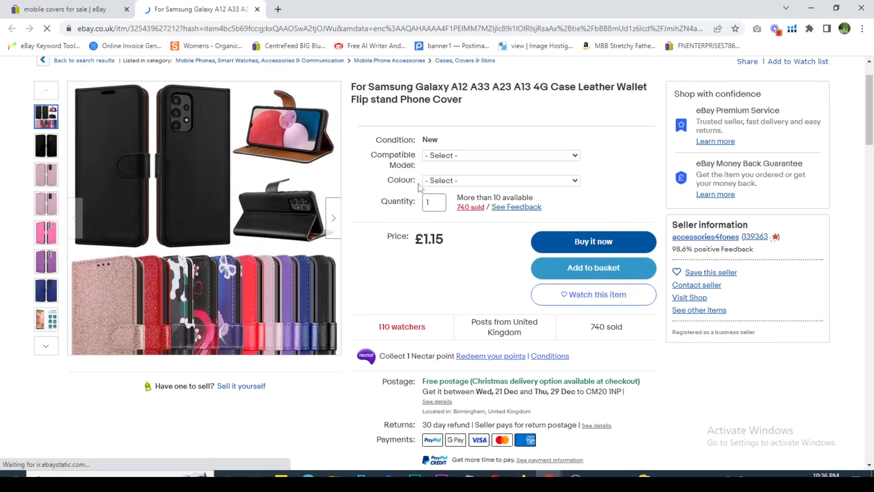
# Step: Highlight the competitor's Business seller information and address details, then scroll back up
pyautogui.scroll(-8, 428, 190)
pyautogui.scroll(-10, 428, 190)
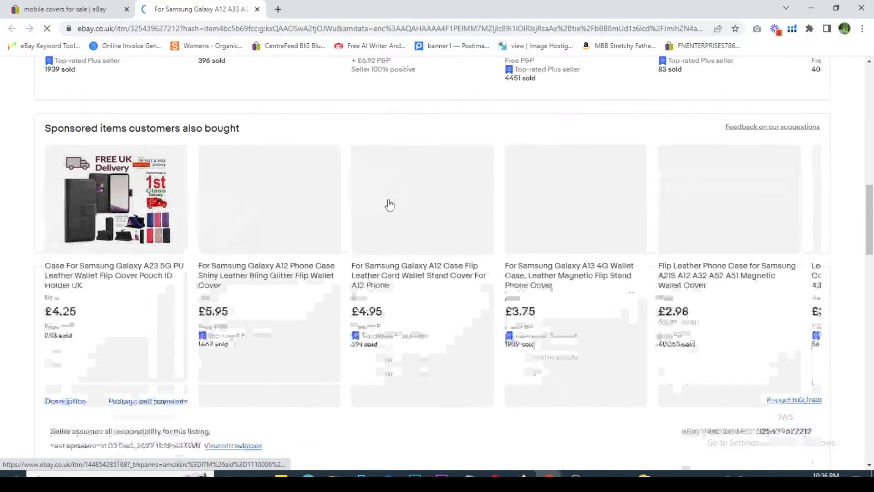
pyautogui.scroll(-6, 318, 221)
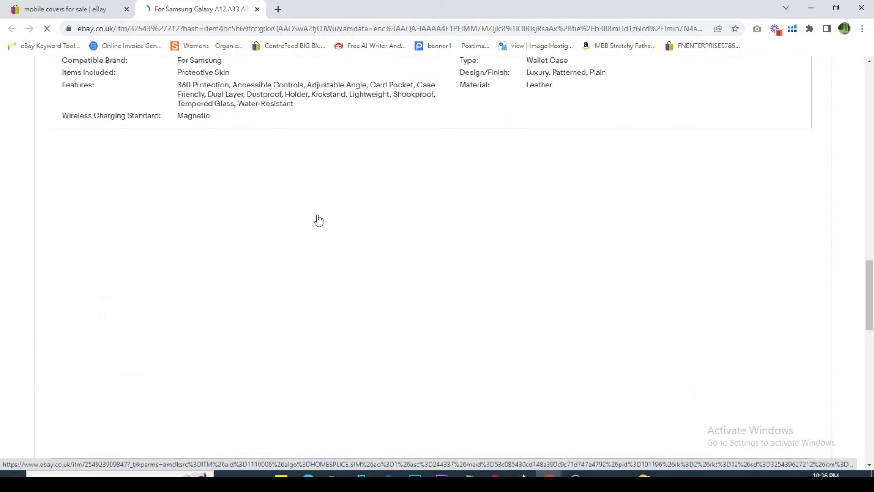
pyautogui.scroll(-2, 319, 219)
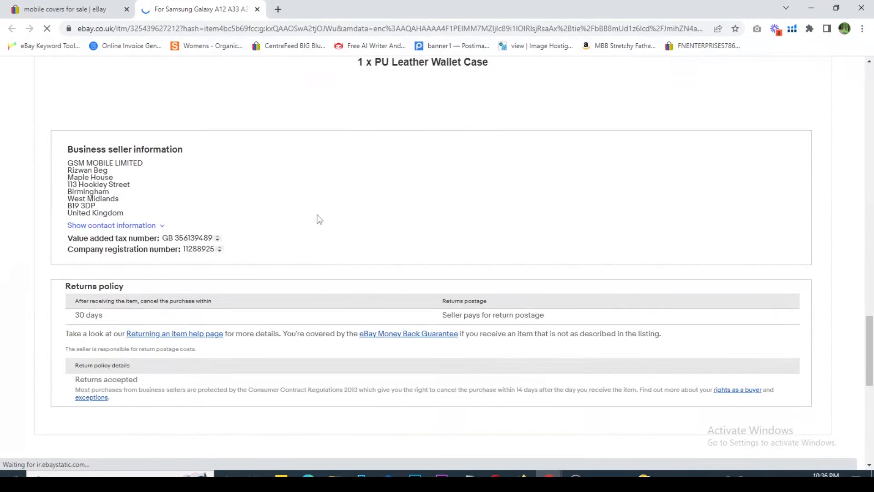
pyautogui.moveTo(13, 110)
pyautogui.mouseDown()
pyautogui.moveTo(69, 159)
pyautogui.moveTo(292, 265)
pyautogui.mouseUp()
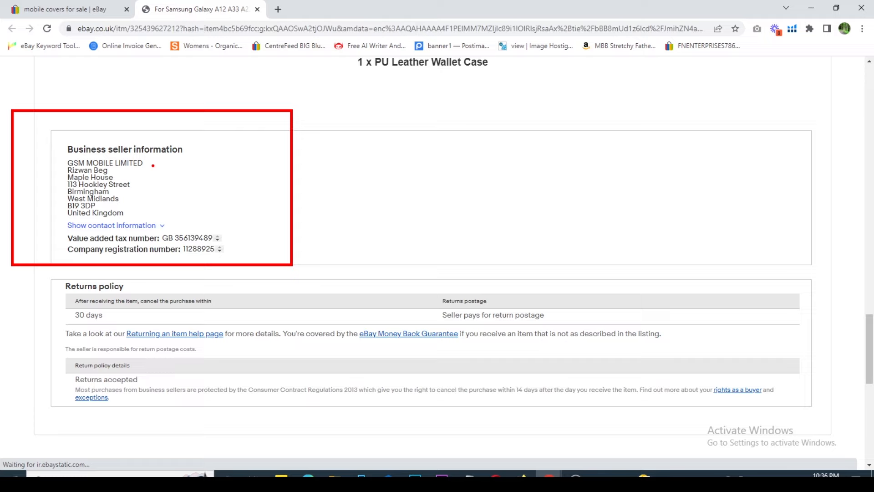
pyautogui.moveTo(153, 165); pyautogui.dragTo(195, 149)
pyautogui.press('Escape')
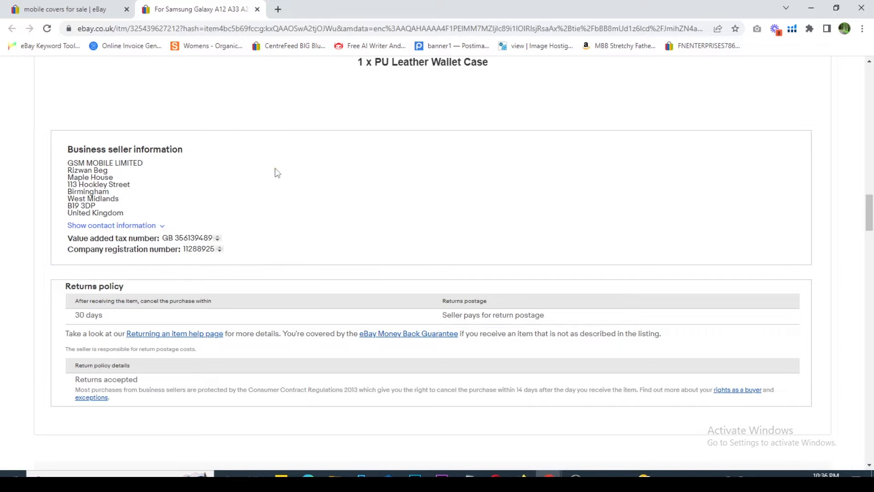
pyautogui.scroll(12, 400, 287)
pyautogui.scroll(15, 399, 289)
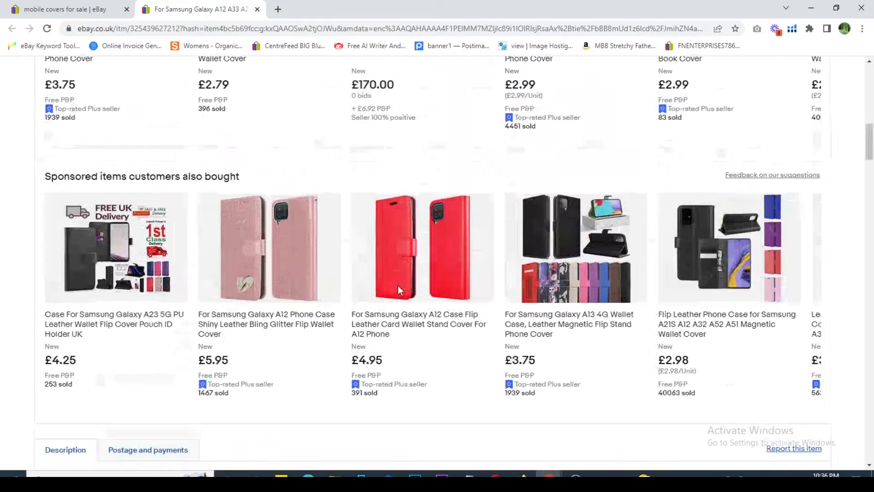
pyautogui.scroll(4, 398, 286)
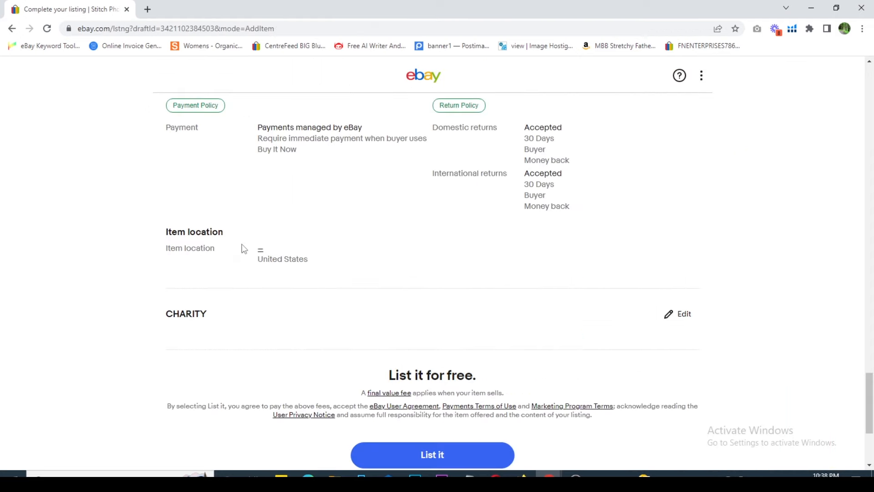
# Step: Set the item location to ZIP 46209, Indianapolis, Indiana, United States
pyautogui.click(261, 253)
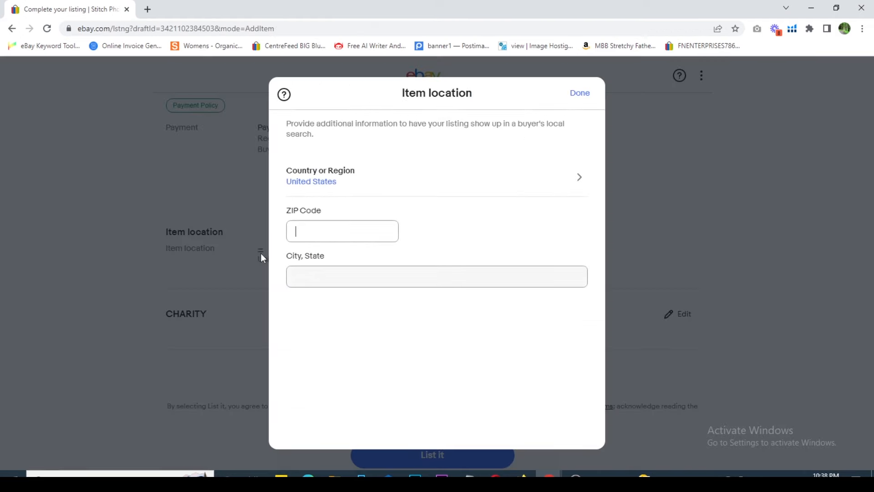
pyautogui.click(297, 273)
pyautogui.click(307, 234)
pyautogui.write('46209')
pyautogui.click(578, 93)
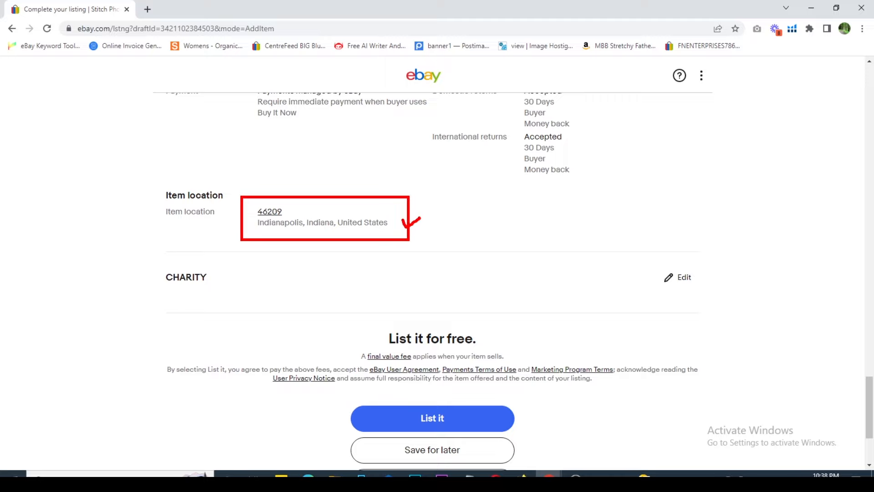
pyautogui.scroll(-3, 300, 301)
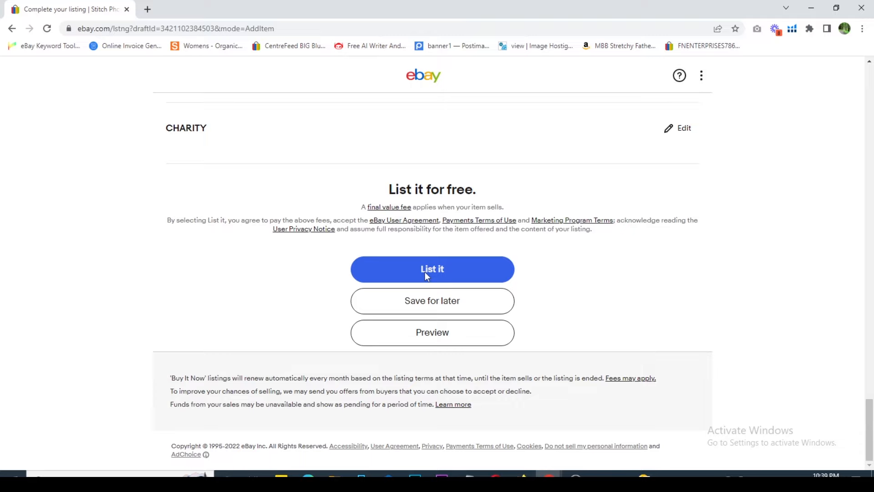
# Step: Submit the Stitch listing with List it and proceed to selling account setup
pyautogui.click(425, 272)
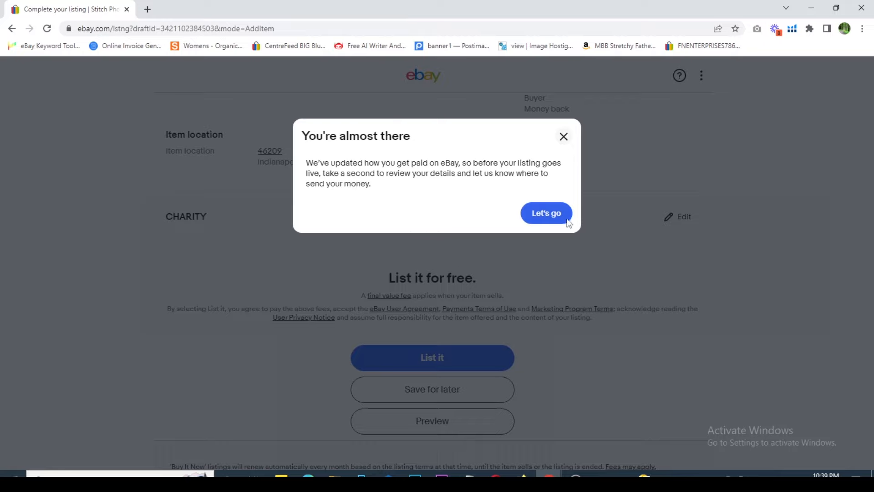
pyautogui.click(542, 219)
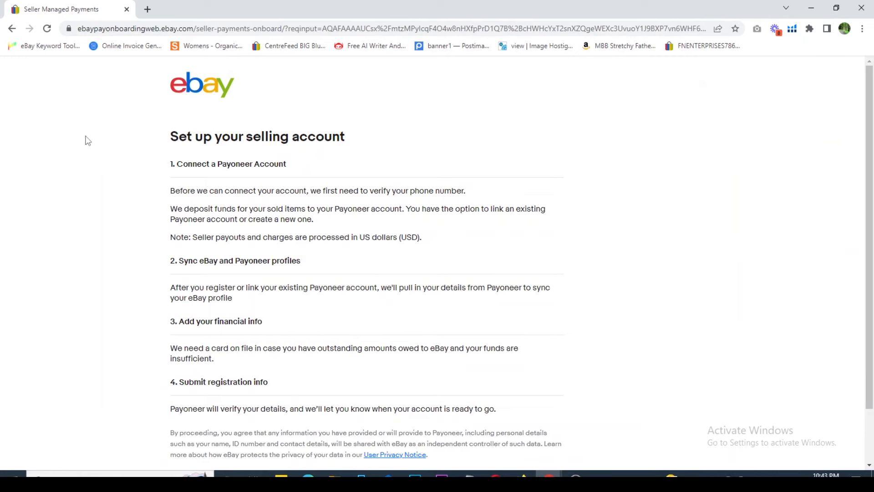
# Step: Start the selling account setup and verify the phone with the texted security code
pyautogui.scroll(-2, 88, 140)
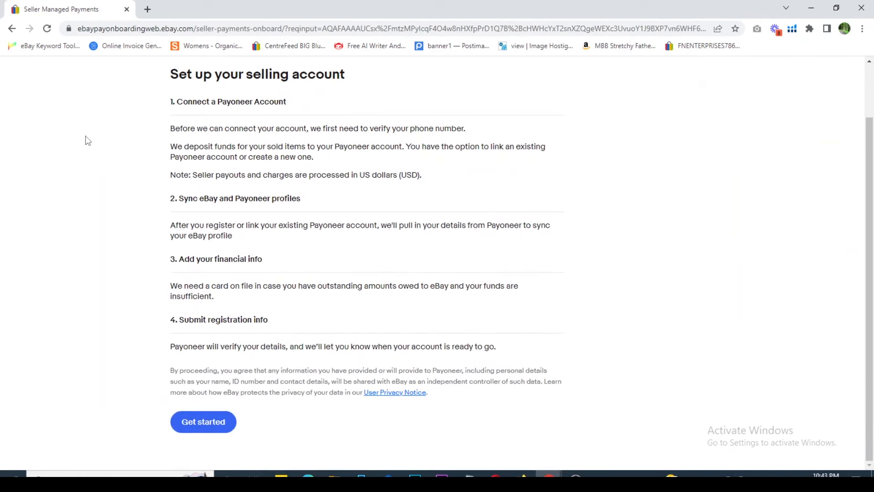
pyautogui.click(205, 430)
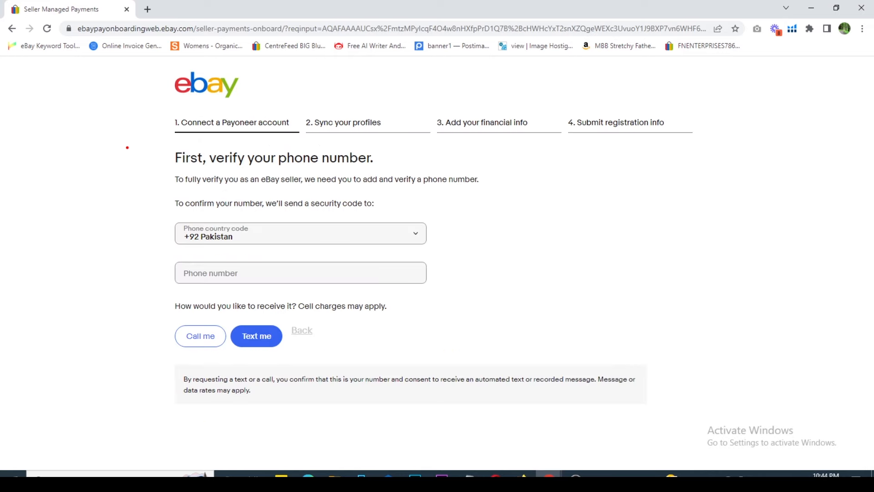
pyautogui.moveTo(127, 147)
pyautogui.mouseDown()
pyautogui.moveTo(240, 254)
pyautogui.moveTo(469, 313)
pyautogui.mouseUp()
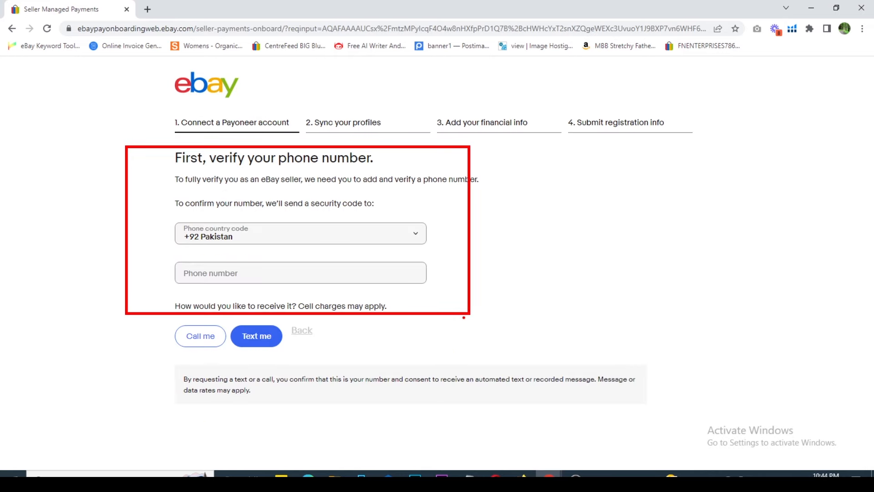
pyautogui.moveTo(442, 277); pyautogui.dragTo(486, 279)
pyautogui.press('Escape')
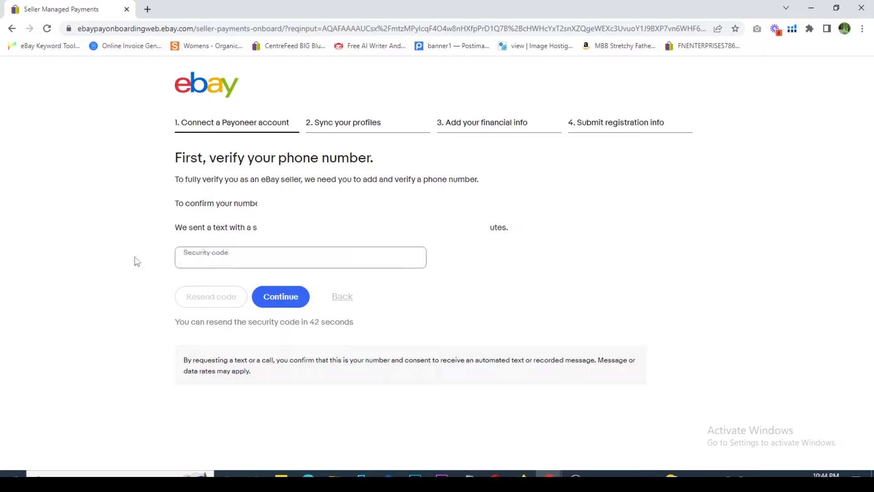
pyautogui.click(282, 299)
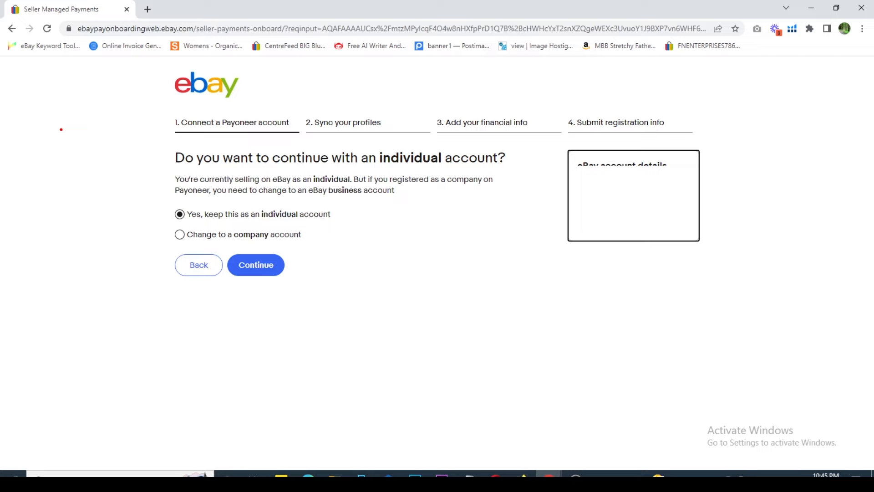
# Step: Keep 'Yes, keep this as an individual account' selected and continue
pyautogui.moveTo(137, 118); pyautogui.dragTo(390, 296)
pyautogui.moveTo(340, 229); pyautogui.dragTo(387, 208)
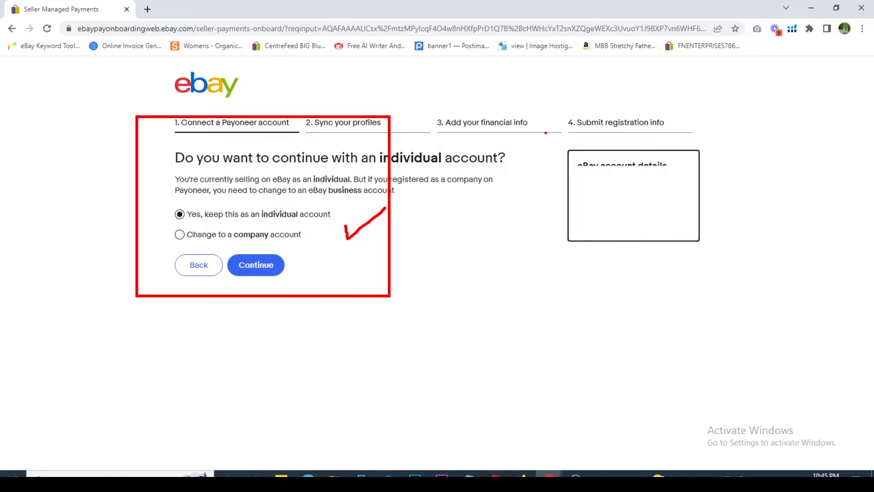
pyautogui.moveTo(546, 132); pyautogui.dragTo(698, 260)
pyautogui.moveTo(679, 207); pyautogui.dragTo(731, 189)
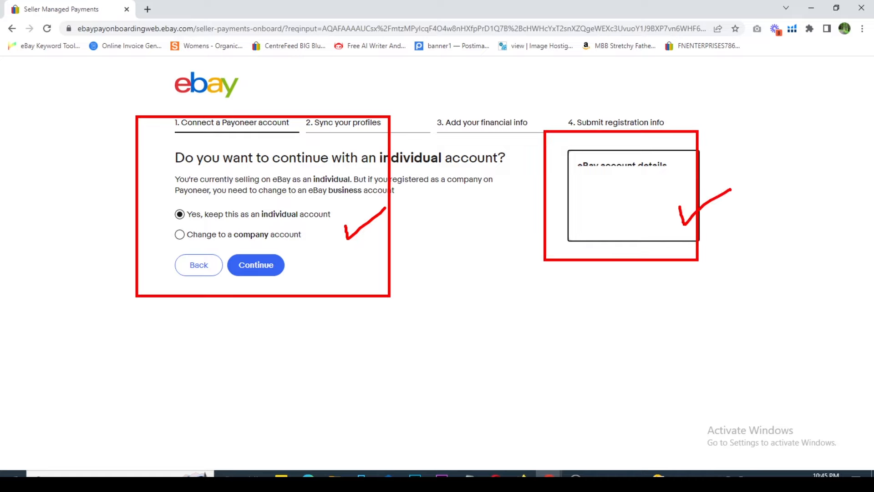
pyautogui.press('Escape')
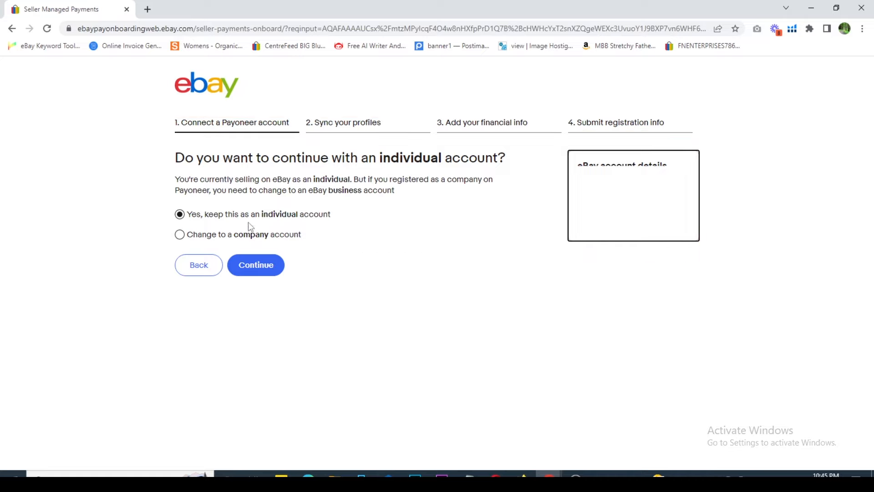
pyautogui.click(256, 271)
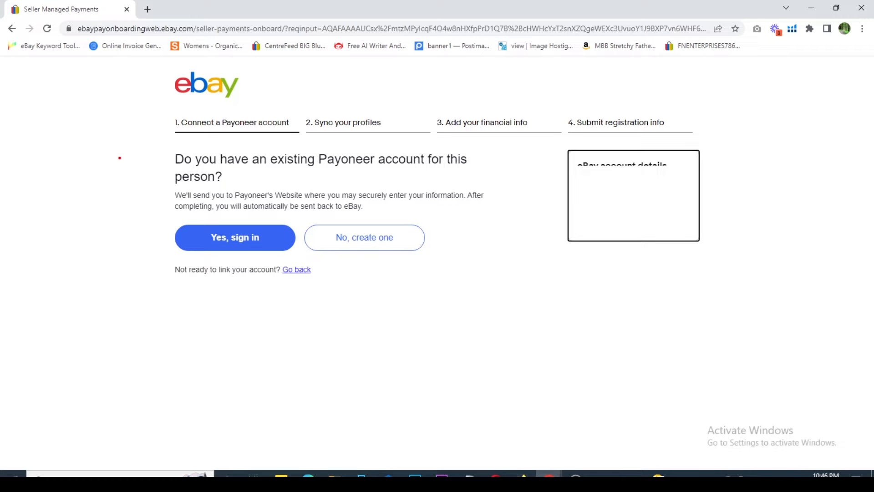
# Step: Choose 'Yes, sign in' to link an existing Payoneer account
pyautogui.moveTo(138, 119)
pyautogui.mouseDown()
pyautogui.moveTo(350, 236)
pyautogui.moveTo(505, 305)
pyautogui.mouseUp()
pyautogui.moveTo(471, 246); pyautogui.dragTo(512, 246)
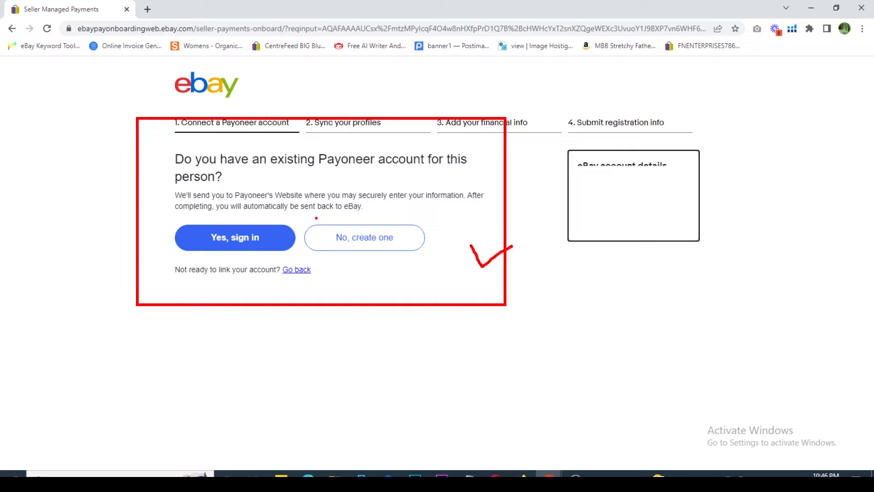
pyautogui.moveTo(313, 216); pyautogui.dragTo(432, 268)
pyautogui.moveTo(141, 208); pyautogui.dragTo(292, 261)
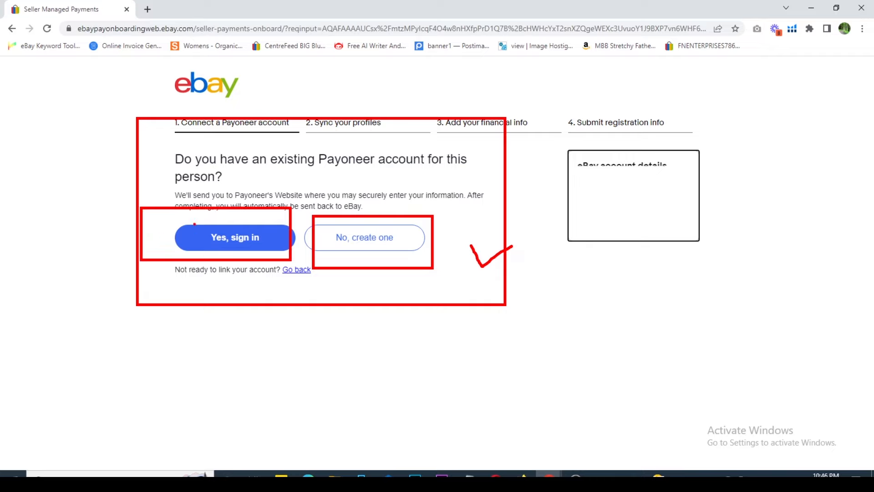
pyautogui.press('Escape')
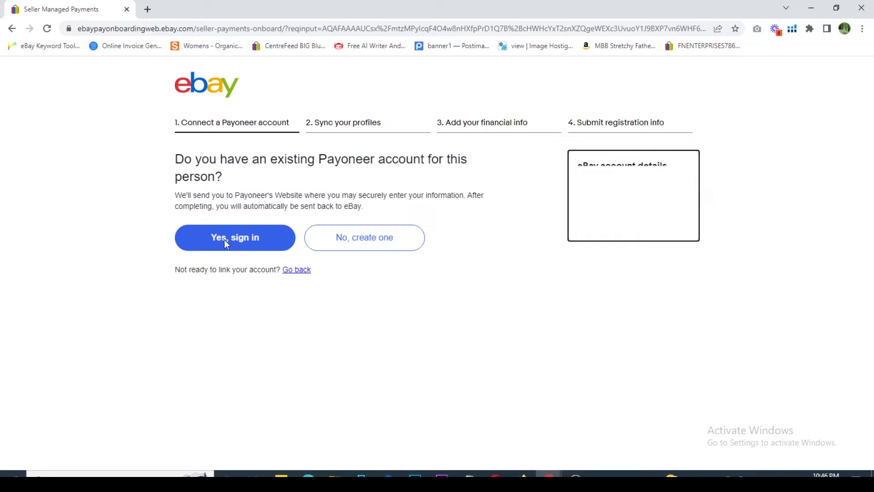
pyautogui.click(226, 243)
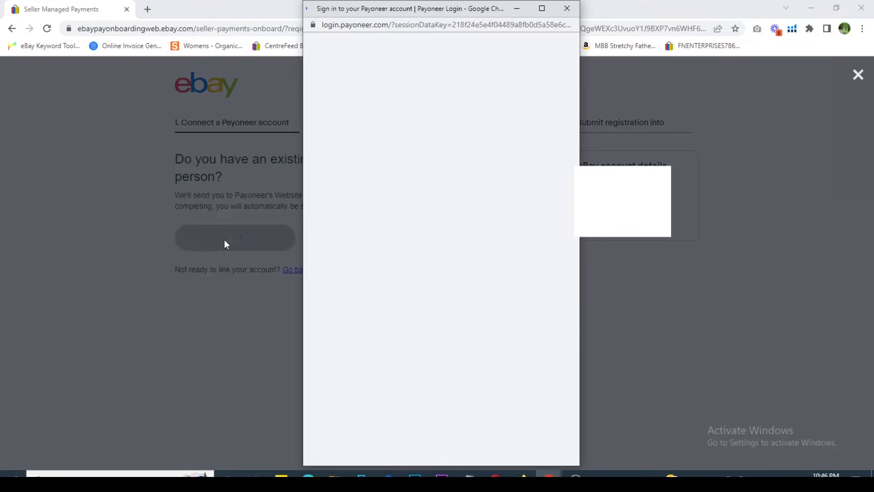
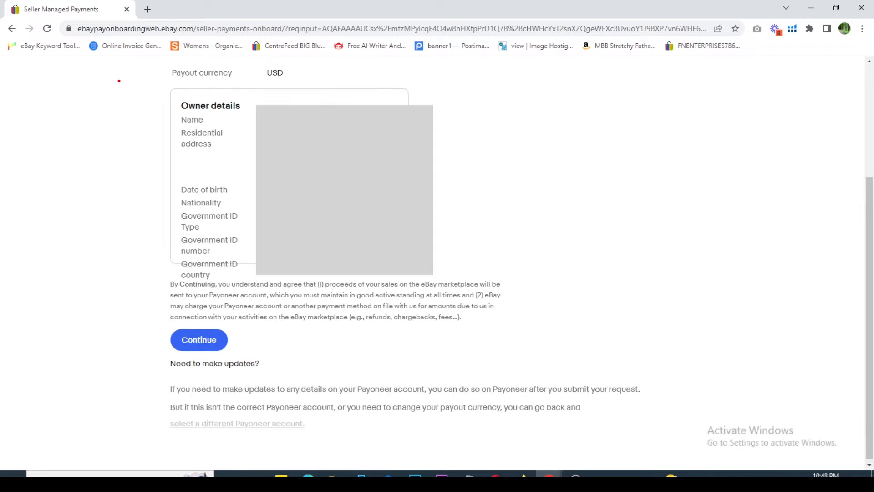
# Step: Accept the linked Payoneer owner details with USD payout currency and continue onboarding
pyautogui.moveTo(118, 81); pyautogui.dragTo(239, 275)
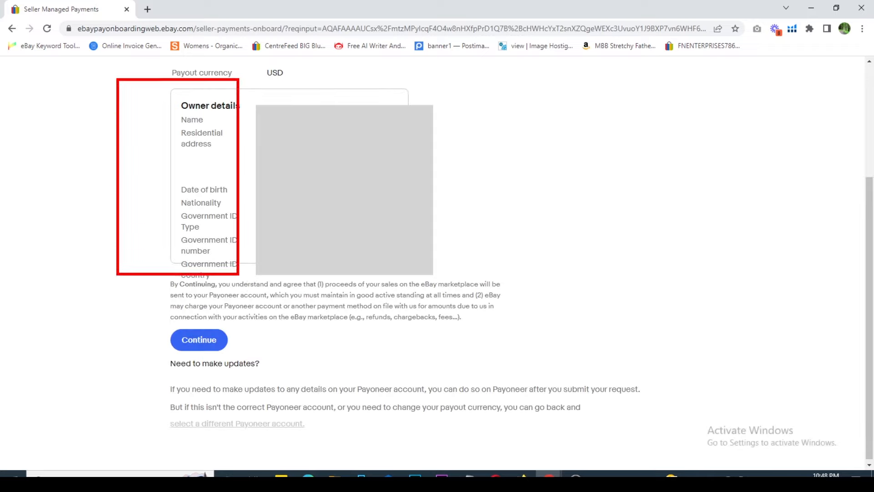
pyautogui.moveTo(254, 105); pyautogui.dragTo(256, 257)
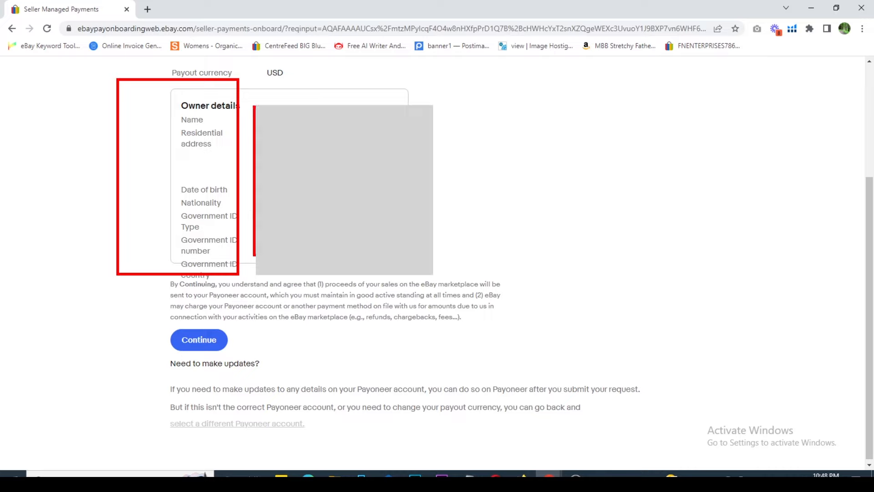
pyautogui.press('Escape')
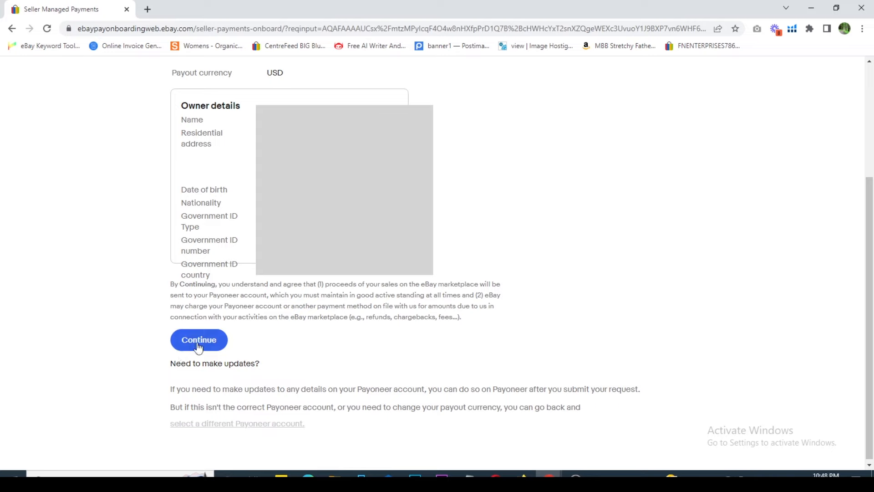
pyautogui.click(199, 347)
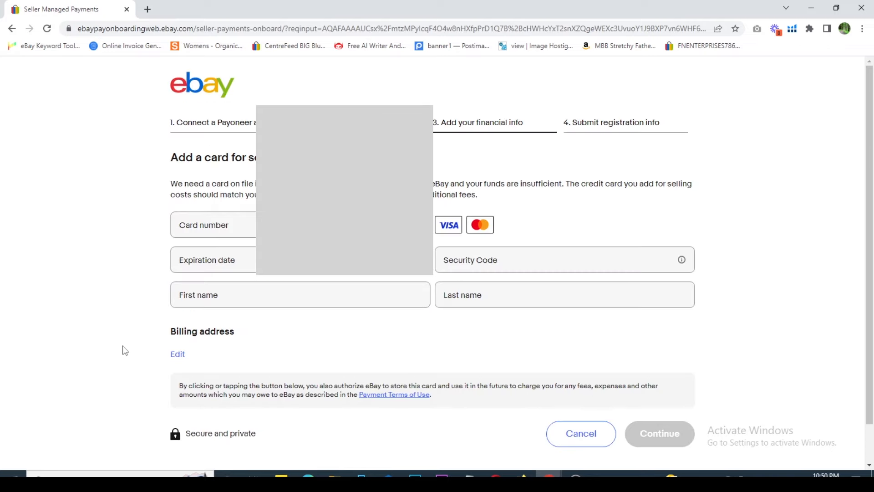
# Step: Highlight the selling-costs card fields and the setup progress steps for viewers
pyautogui.hotkey('ctrl', '2')
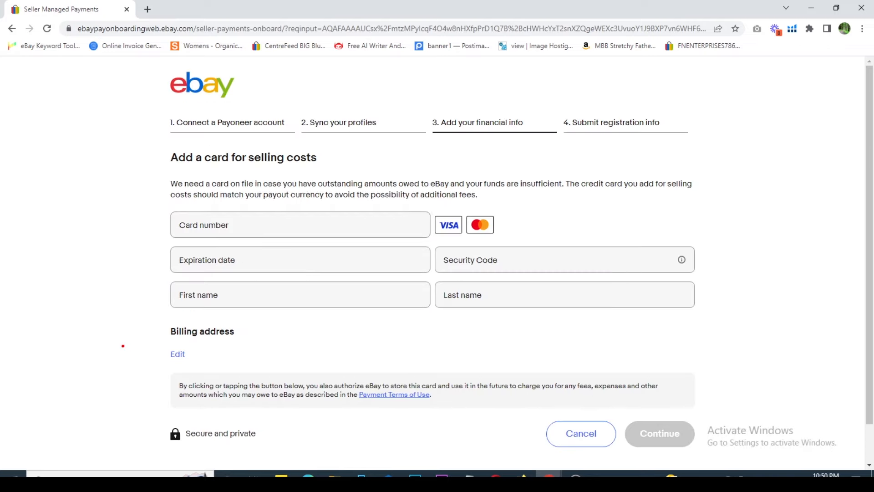
pyautogui.moveTo(148, 183)
pyautogui.mouseDown()
pyautogui.moveTo(459, 295)
pyautogui.moveTo(730, 327)
pyautogui.mouseUp()
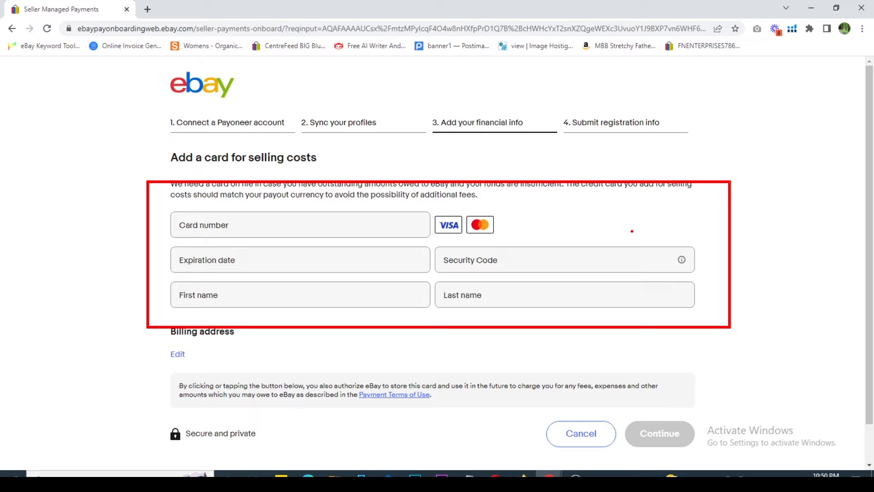
pyautogui.moveTo(632, 230)
pyautogui.mouseDown()
pyautogui.moveTo(560, 147)
pyautogui.moveTo(554, 175)
pyautogui.mouseUp()
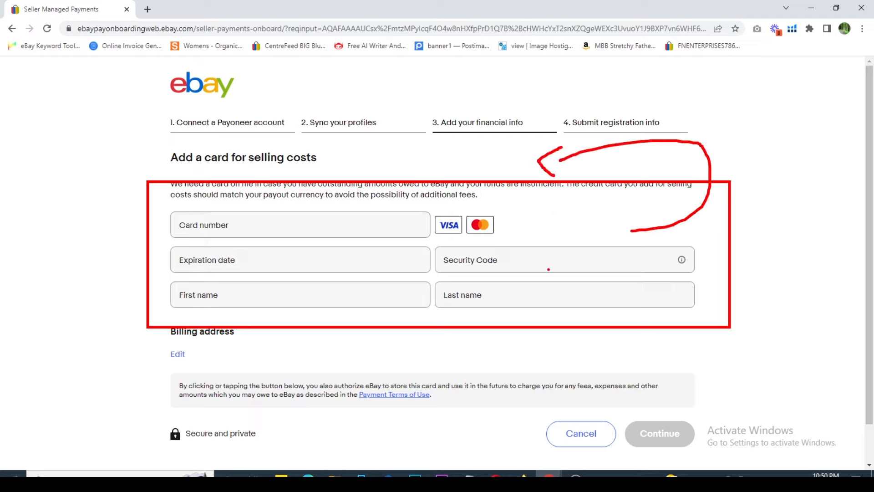
pyautogui.press('Escape')
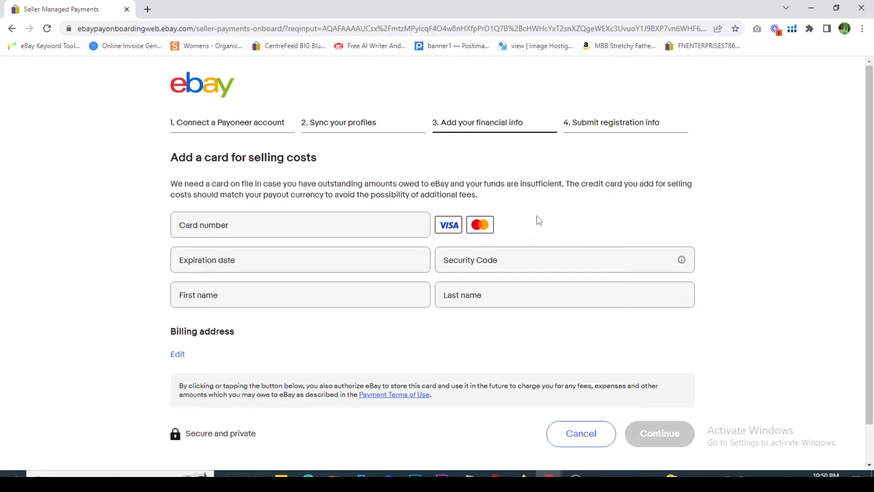
pyautogui.moveTo(538, 121)
pyautogui.mouseDown()
pyautogui.moveTo(541, 138)
pyautogui.moveTo(525, 91)
pyautogui.moveTo(555, 147)
pyautogui.mouseUp()
pyautogui.moveTo(120, 116)
pyautogui.mouseDown()
pyautogui.moveTo(135, 157)
pyautogui.moveTo(166, 147)
pyautogui.mouseUp()
pyautogui.moveTo(192, 113)
pyautogui.mouseDown()
pyautogui.moveTo(173, 101)
pyautogui.moveTo(112, 191)
pyautogui.moveTo(191, 116)
pyautogui.moveTo(445, 97)
pyautogui.moveTo(424, 125)
pyautogui.mouseUp()
pyautogui.moveTo(556, 125)
pyautogui.mouseDown()
pyautogui.moveTo(376, 203)
pyautogui.moveTo(258, 178)
pyautogui.mouseUp()
pyautogui.moveTo(259, 179); pyautogui.dragTo(279, 199)
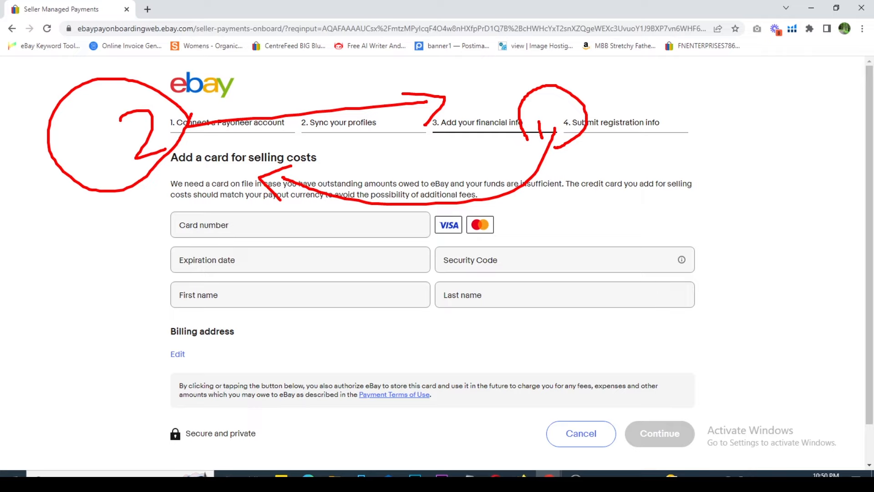
pyautogui.press('Escape')
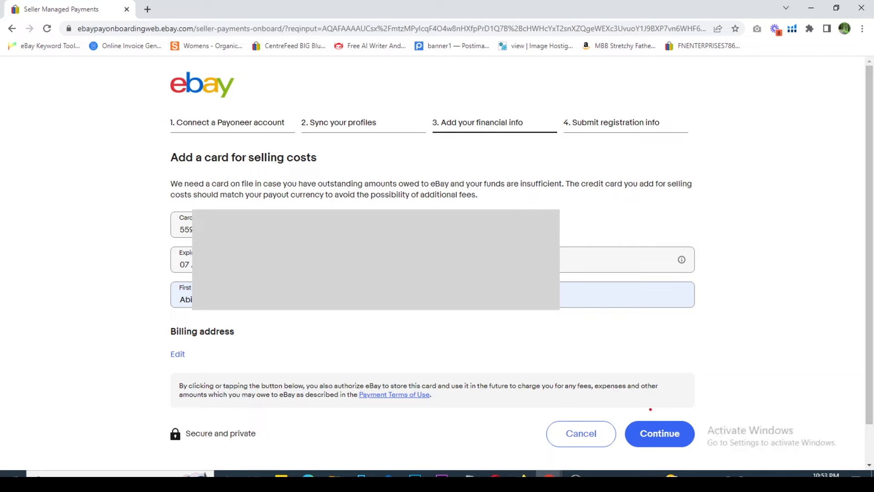
# Step: Save the card for selling costs and advance to the Submit request step
pyautogui.moveTo(630, 402); pyautogui.dragTo(706, 454)
pyautogui.moveTo(693, 417); pyautogui.dragTo(730, 395)
pyautogui.press('Escape')
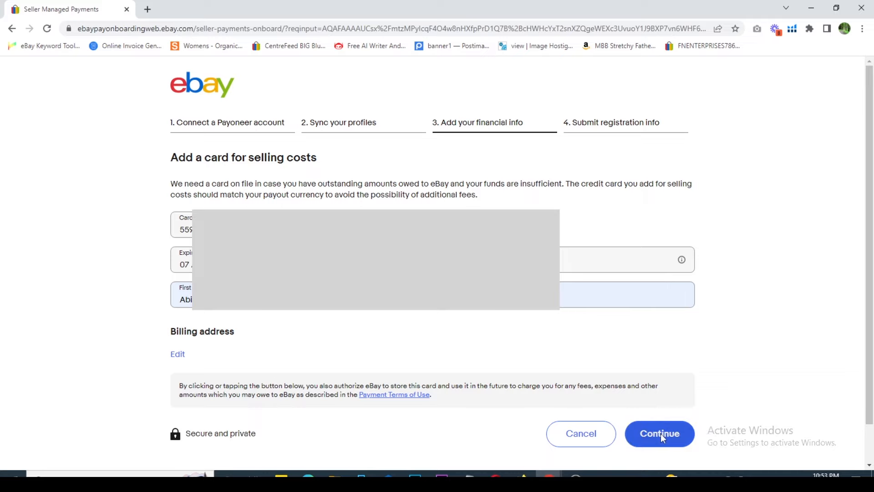
pyautogui.click(660, 433)
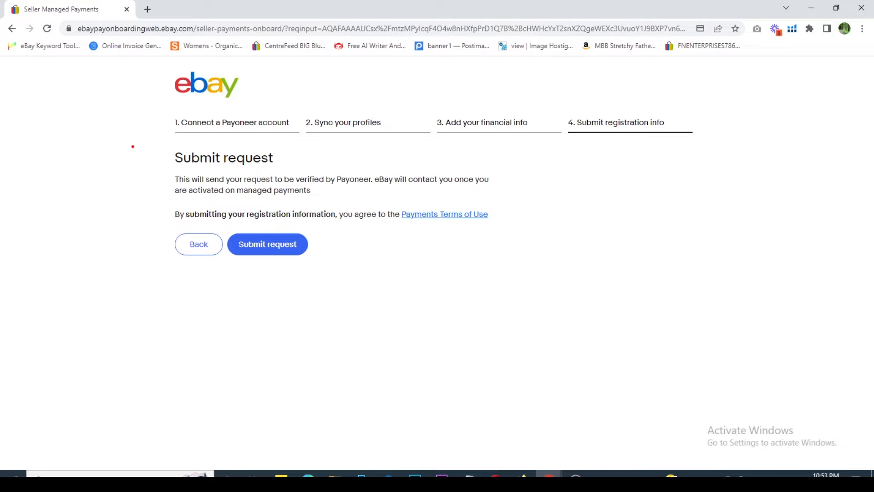
# Step: Submit the Payoneer registration request for verification from the Submit registration info step
pyautogui.moveTo(132, 146)
pyautogui.mouseDown()
pyautogui.moveTo(352, 247)
pyautogui.moveTo(524, 288)
pyautogui.mouseUp()
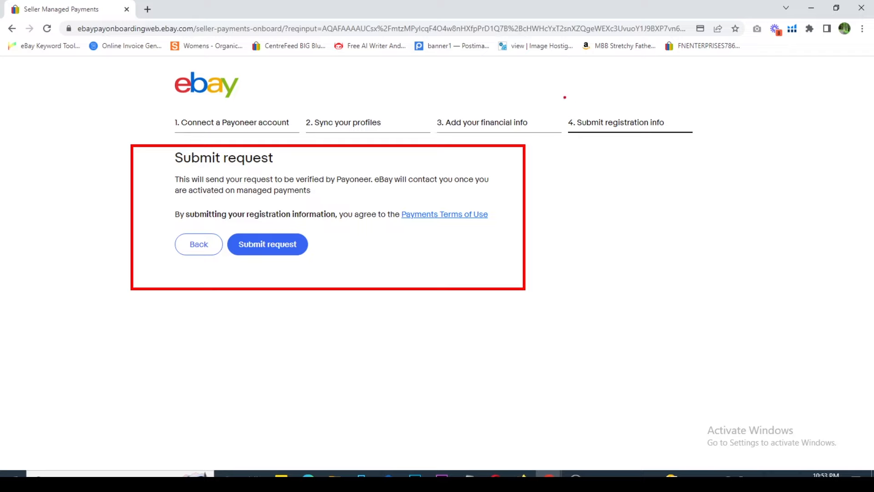
pyautogui.moveTo(558, 94); pyautogui.dragTo(699, 166)
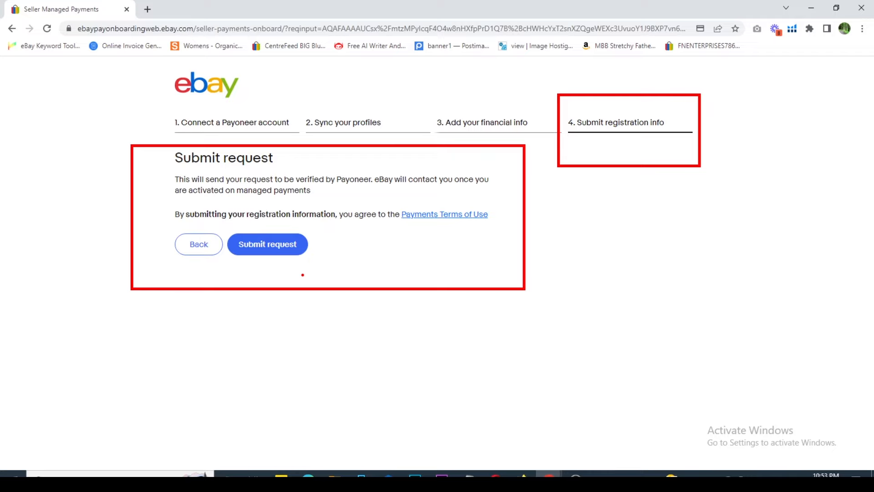
pyautogui.moveTo(230, 350)
pyautogui.mouseDown()
pyautogui.moveTo(253, 269)
pyautogui.moveTo(269, 310)
pyautogui.mouseUp()
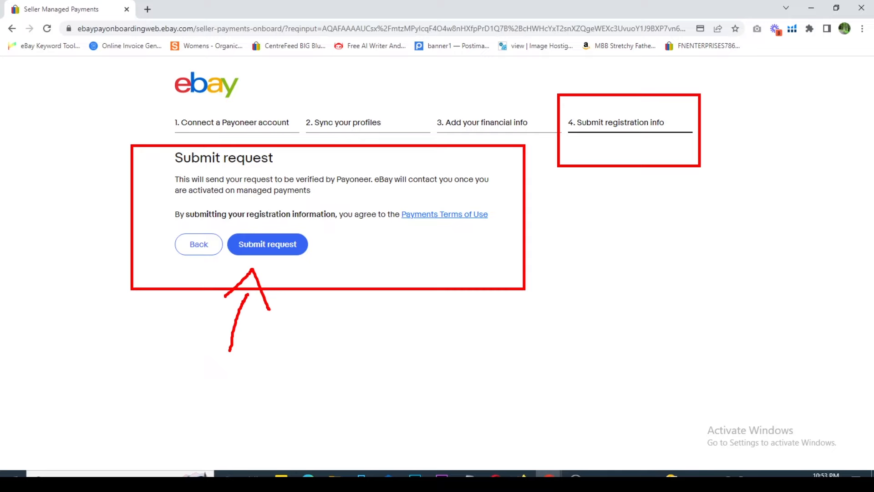
pyautogui.press('Escape')
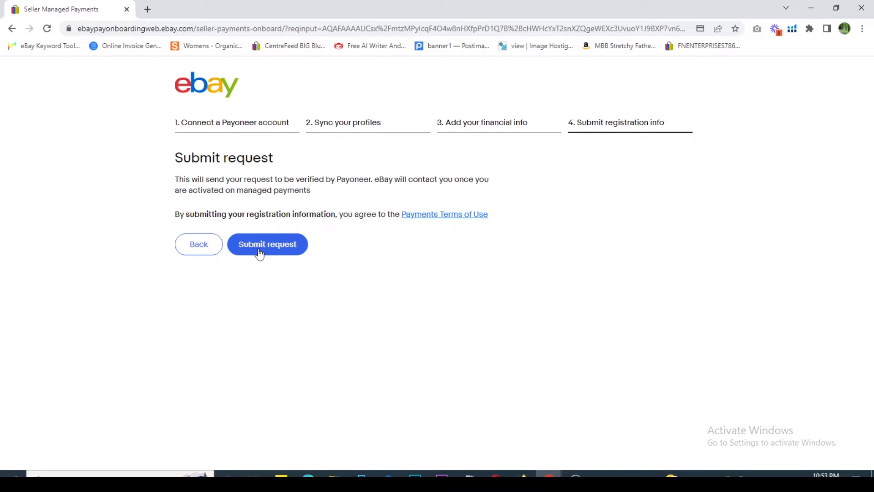
pyautogui.click(260, 253)
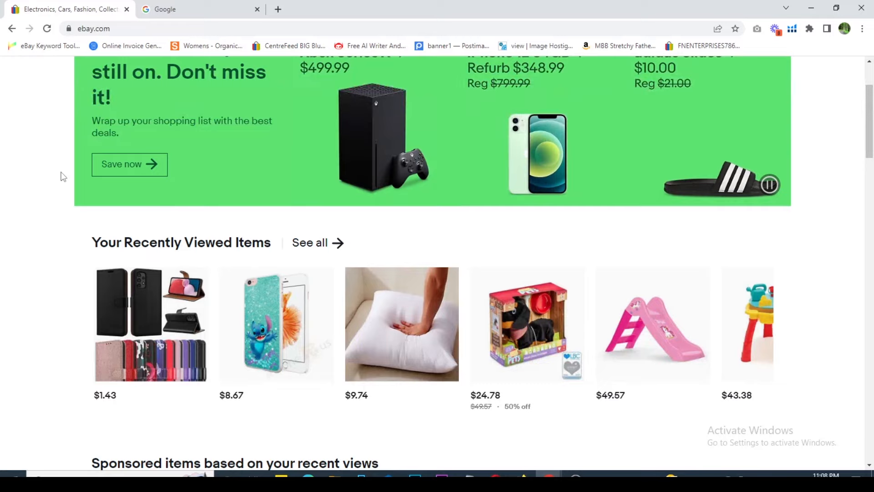
# Step: Search Google for 'ebay seller hub'
pyautogui.click(172, 6)
pyautogui.write('ebay seller hub')
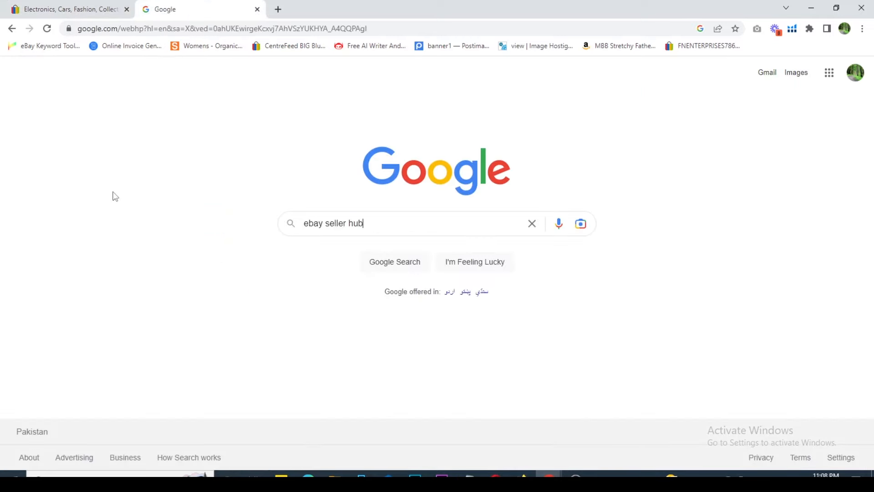
pyautogui.press('Return')
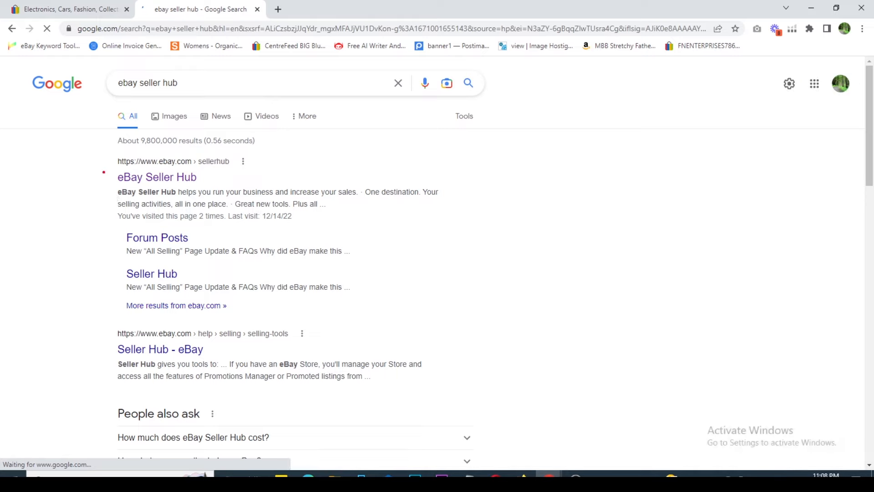
# Step: Open the first 'eBay Seller Hub' result from the search results
pyautogui.moveTo(80, 142)
pyautogui.mouseDown()
pyautogui.moveTo(159, 175)
pyautogui.moveTo(308, 200)
pyautogui.mouseUp()
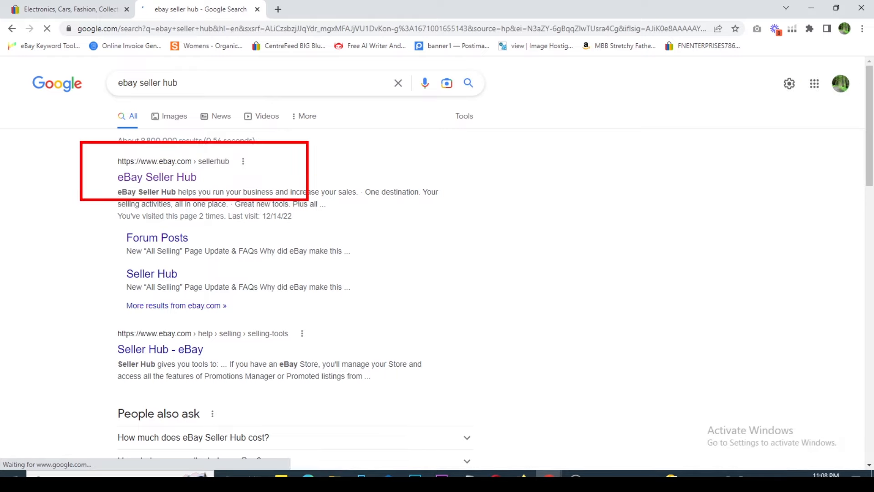
pyautogui.moveTo(261, 163); pyautogui.dragTo(332, 154)
pyautogui.press('Escape')
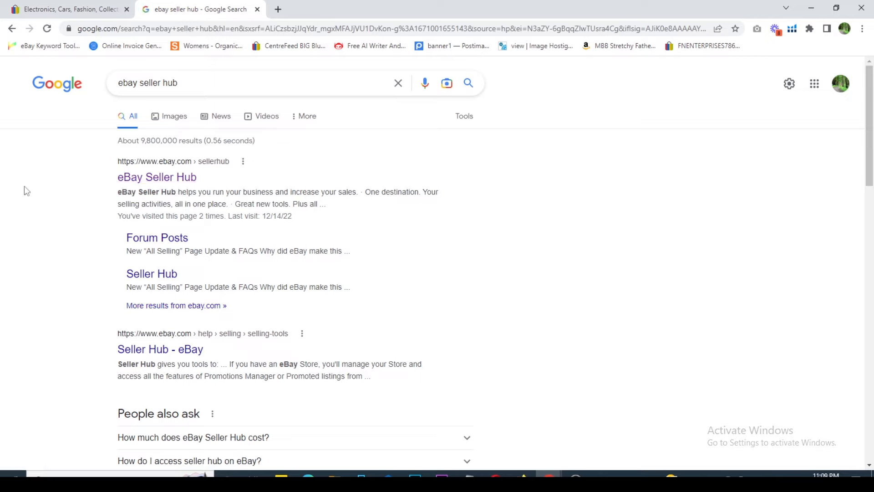
pyautogui.click(147, 184)
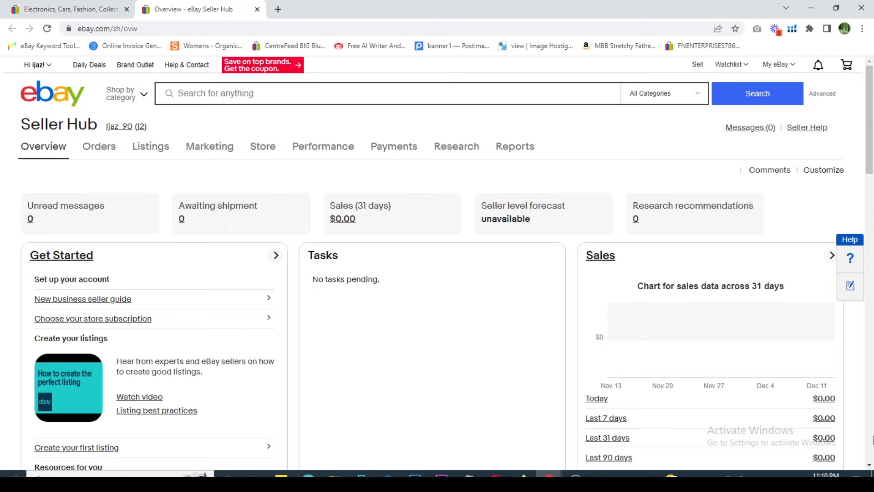
# Step: Scroll the Seller Hub overview, glance at the eBay homepage tab, then return and scroll Seller Hub
pyautogui.scroll(-1, 775, 268)
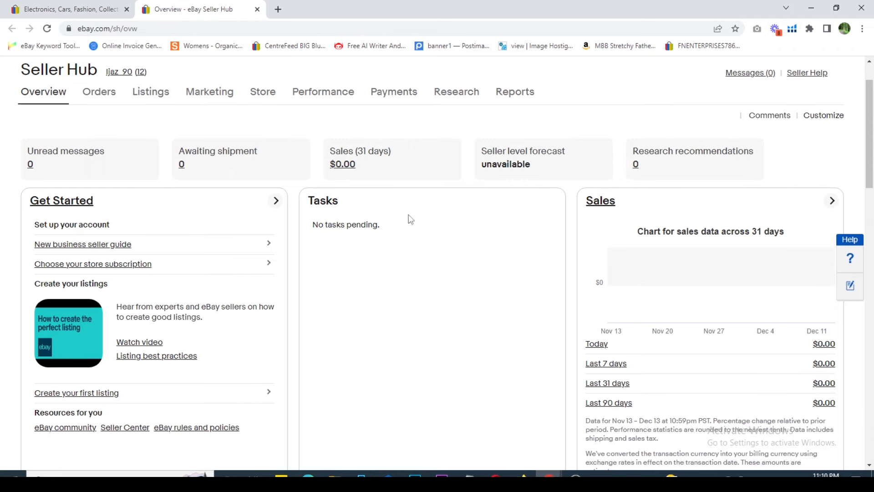
pyautogui.click(62, 4)
pyautogui.scroll(-1, 55, 297)
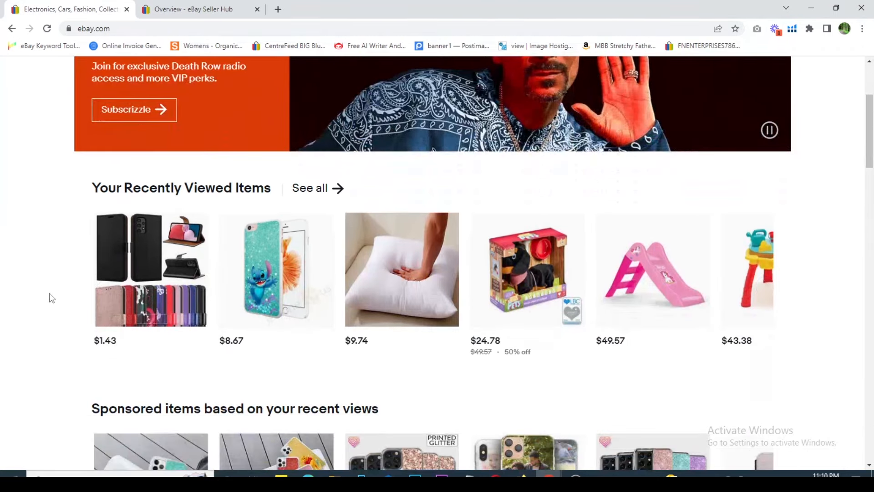
pyautogui.click(186, 9)
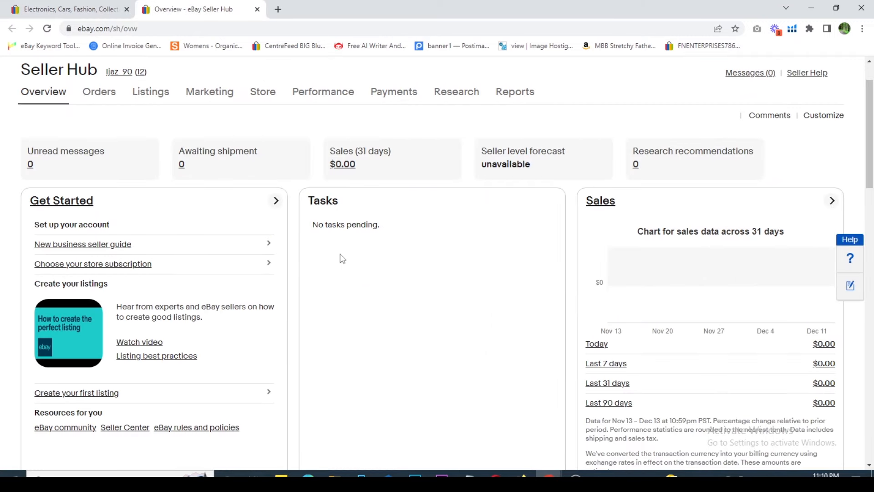
pyautogui.scroll(-2, 342, 259)
pyautogui.scroll(-2, 343, 258)
pyautogui.scroll(4, 341, 258)
pyautogui.scroll(-10, 406, 313)
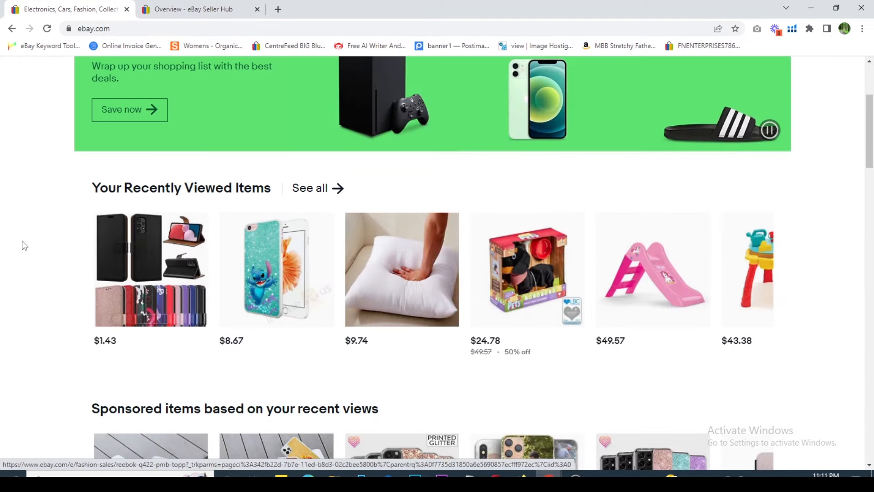
# Step: Scroll the eBay homepage past sponsored phone cases to Today's Deals, marking the first case
pyautogui.scroll(-3, 23, 241)
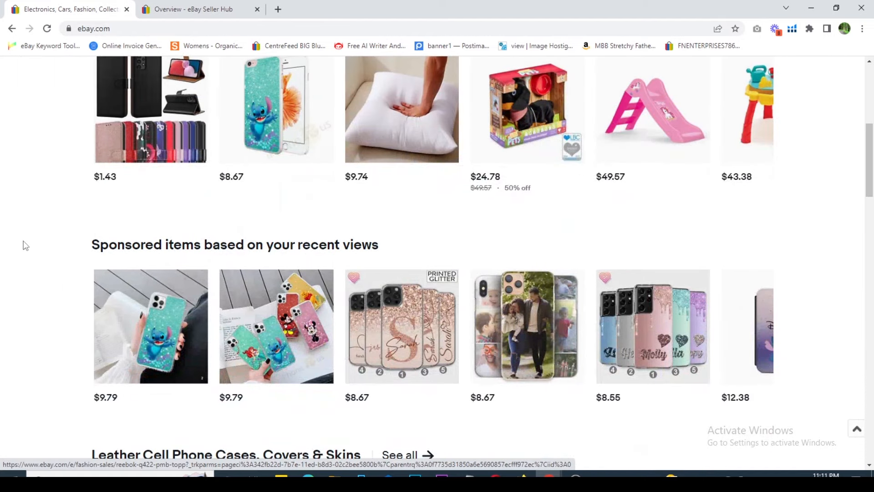
pyautogui.scroll(-3, 24, 245)
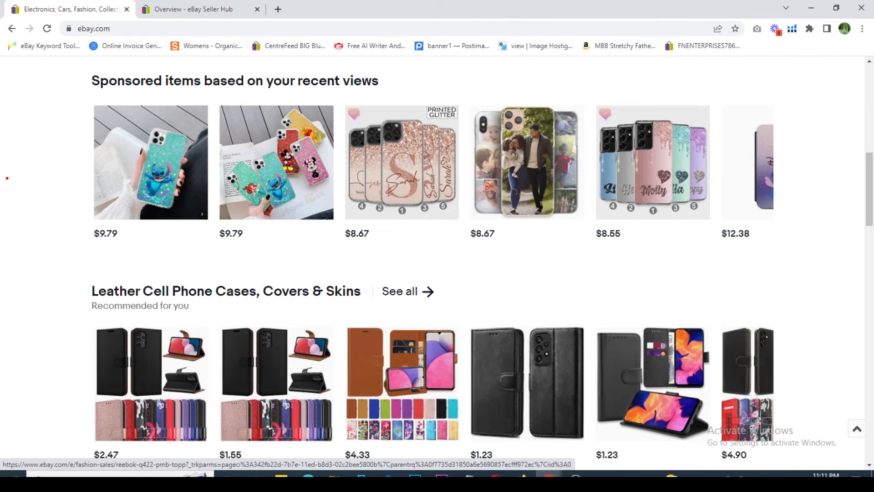
pyautogui.moveTo(6, 178); pyautogui.dragTo(144, 143)
pyautogui.moveTo(49, 212); pyautogui.dragTo(139, 175)
pyautogui.moveTo(83, 123)
pyautogui.mouseDown()
pyautogui.moveTo(152, 124)
pyautogui.moveTo(156, 233)
pyautogui.mouseUp()
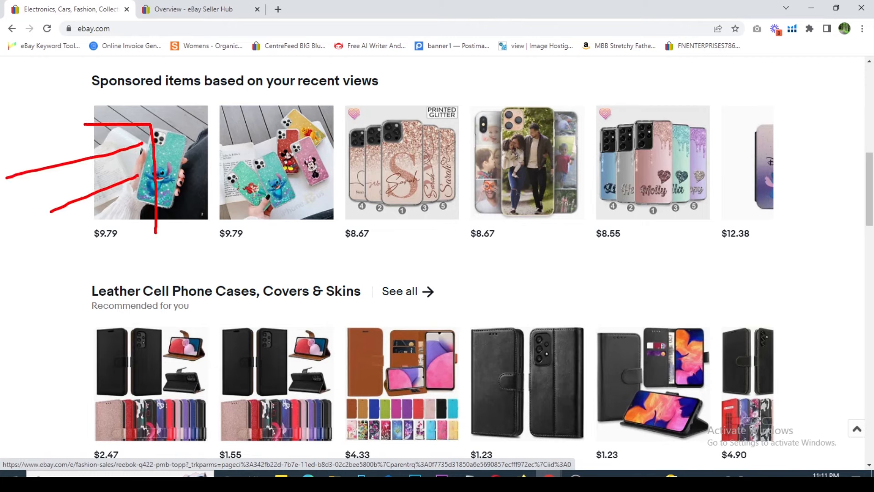
pyautogui.press('Escape')
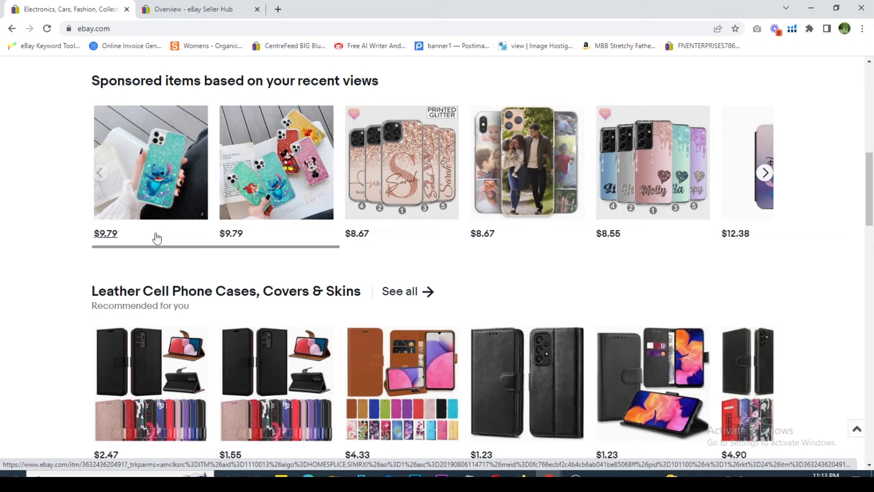
pyautogui.scroll(-15, 156, 237)
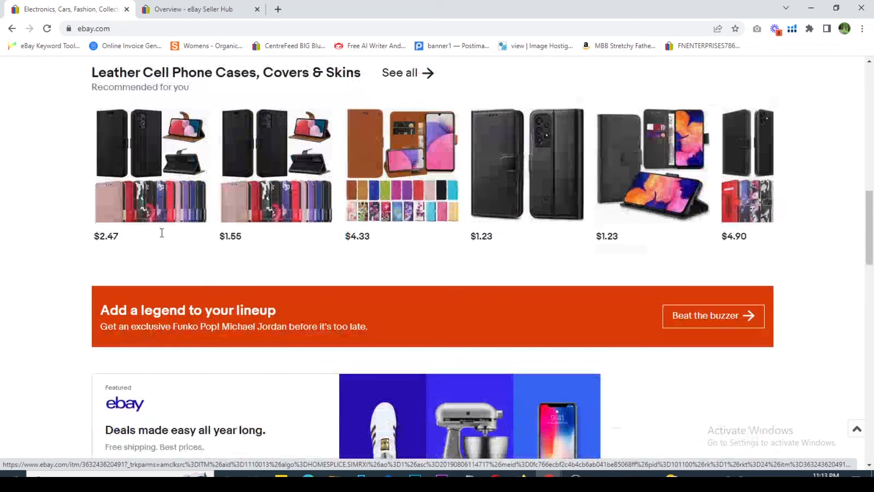
pyautogui.scroll(-8, 152, 230)
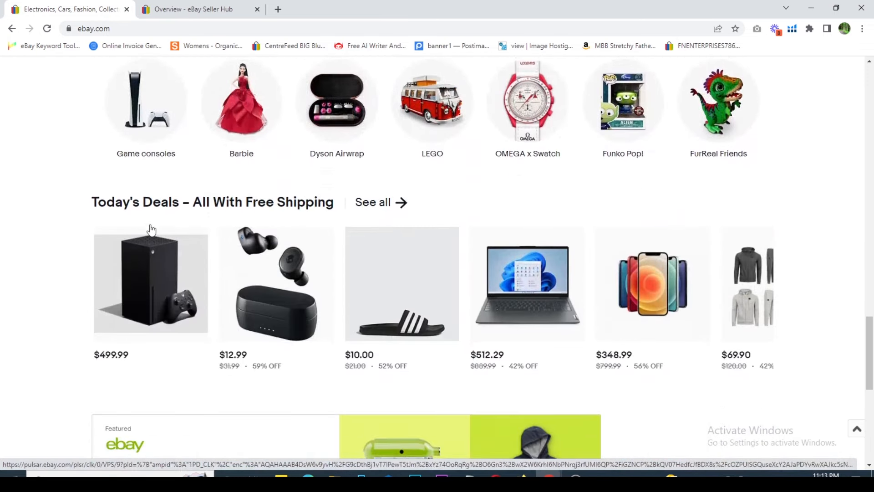